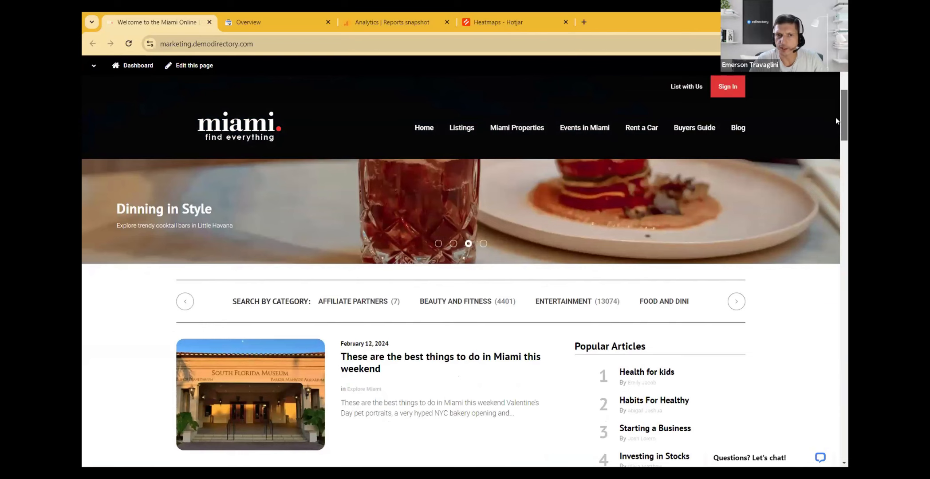
Look through the Miami directory homepage, covering its category search, articles, recommended restaurants, banner ads and entertainment sections
scroll(836, 120, down, 1)
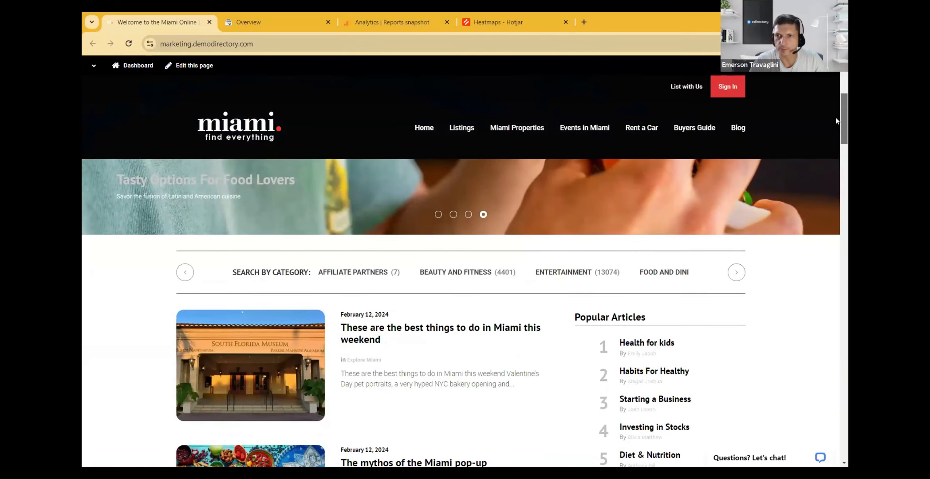
scroll(836, 117, down, 1)
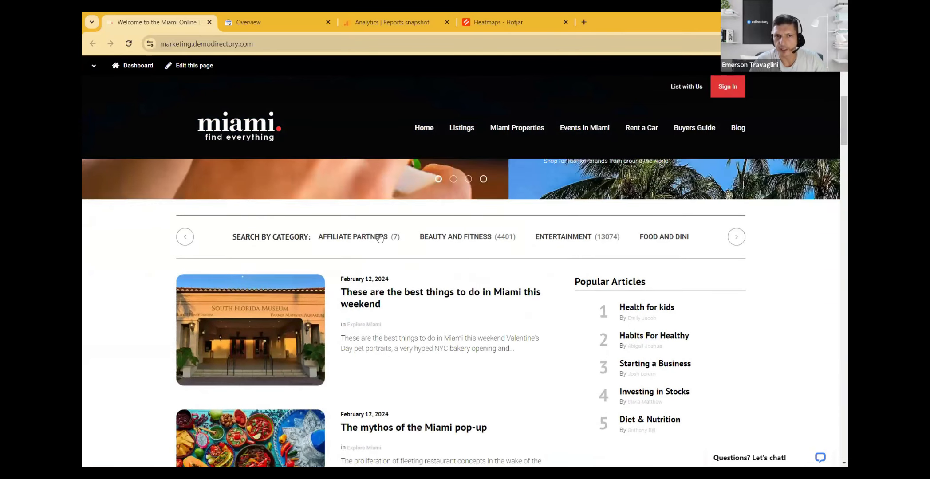
scroll(836, 151, down, 1)
scroll(836, 151, down, 5)
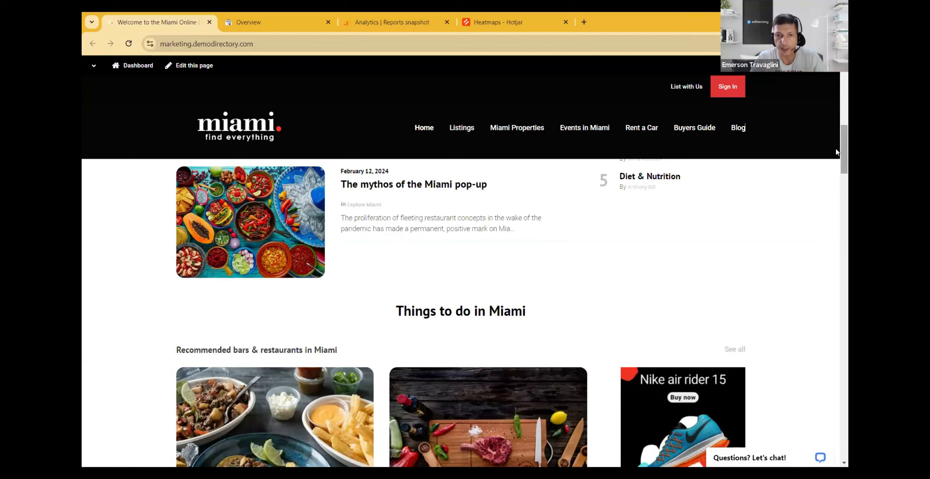
scroll(836, 151, down, 3)
scroll(836, 183, down, 4)
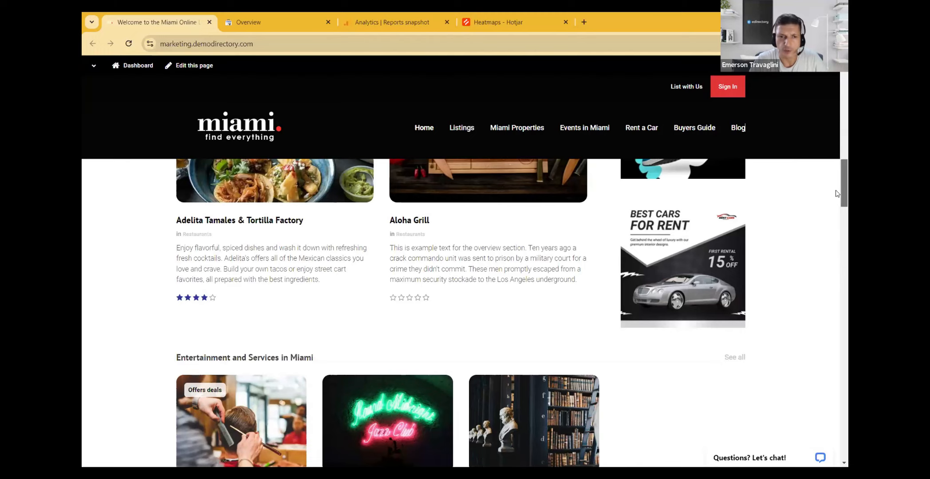
drag(837, 194, 837, 160)
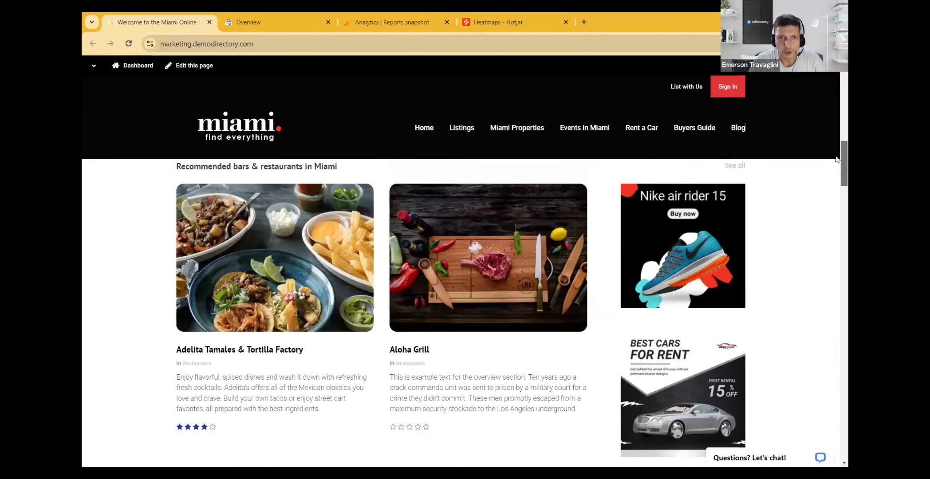
scroll(836, 158, up, 10)
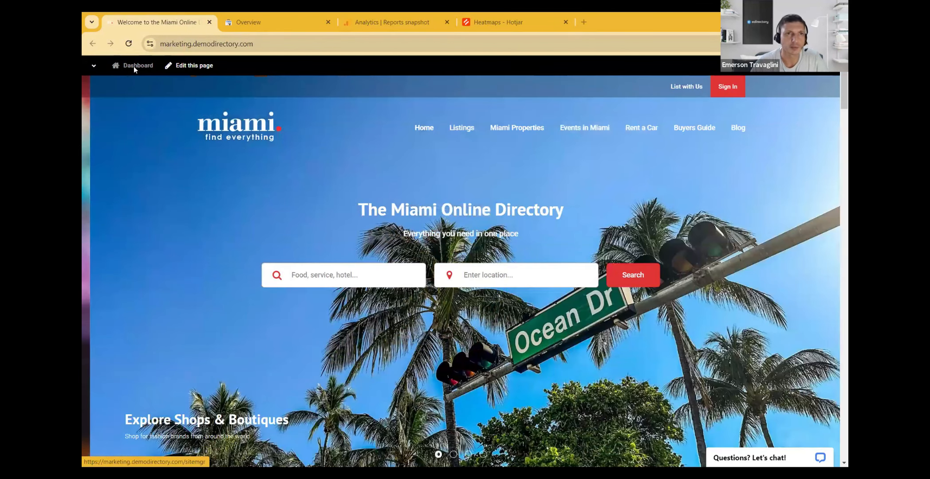
Go to the site manager's activity Search Reports and generate the report for September 2024
click(134, 66)
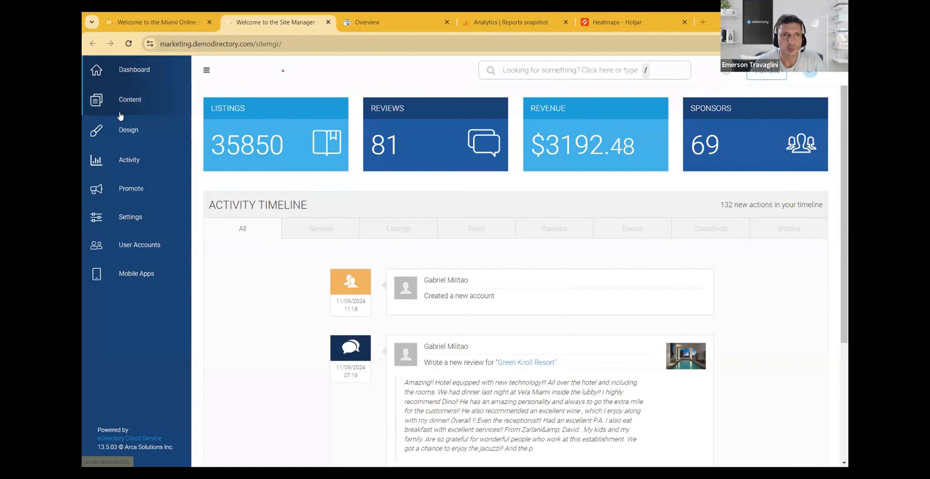
click(129, 164)
click(152, 94)
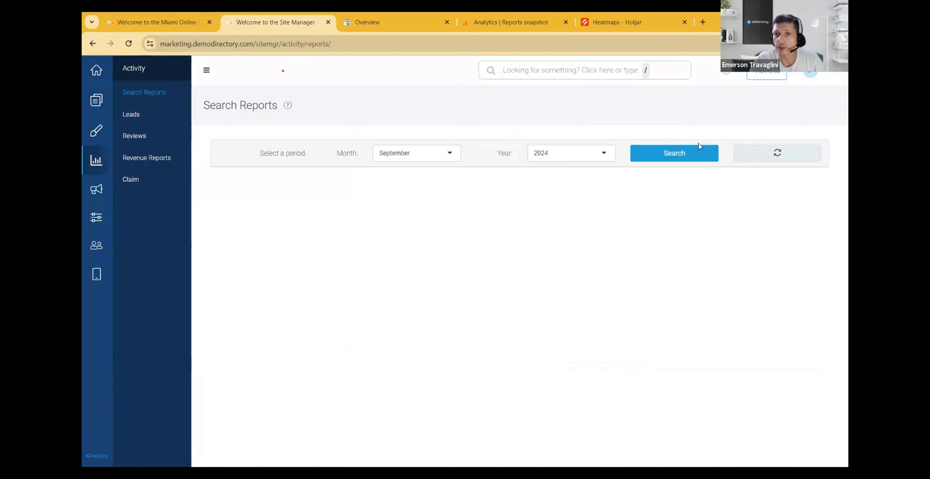
click(674, 156)
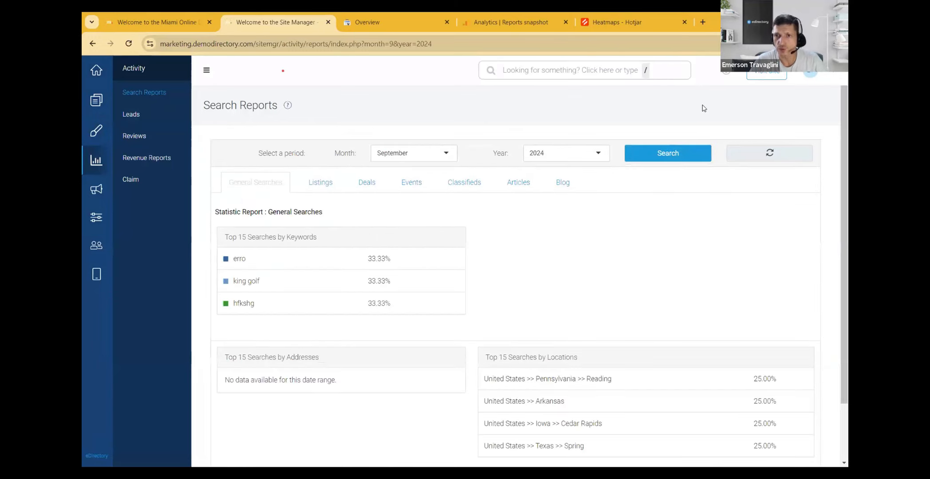
Examine the General Searches statistics for top keywords, addresses and locations
scroll(837, 145, down, 2)
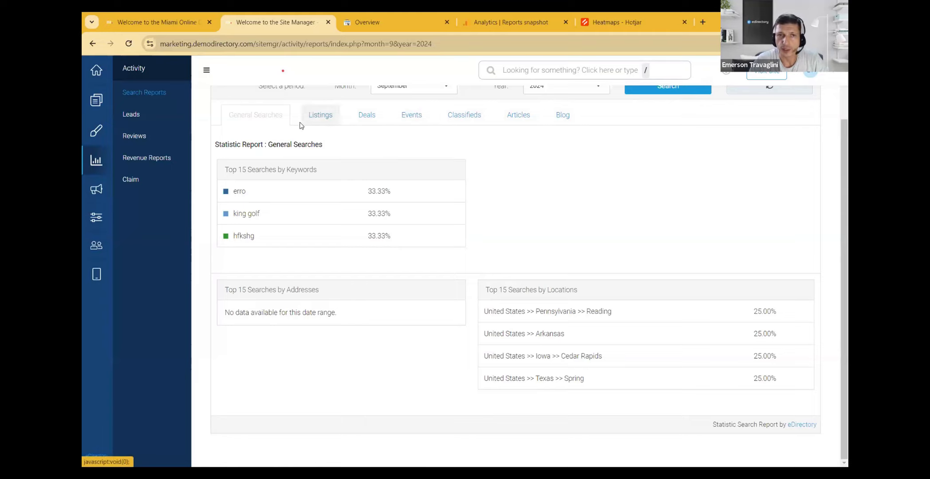
drag(837, 167, 837, 130)
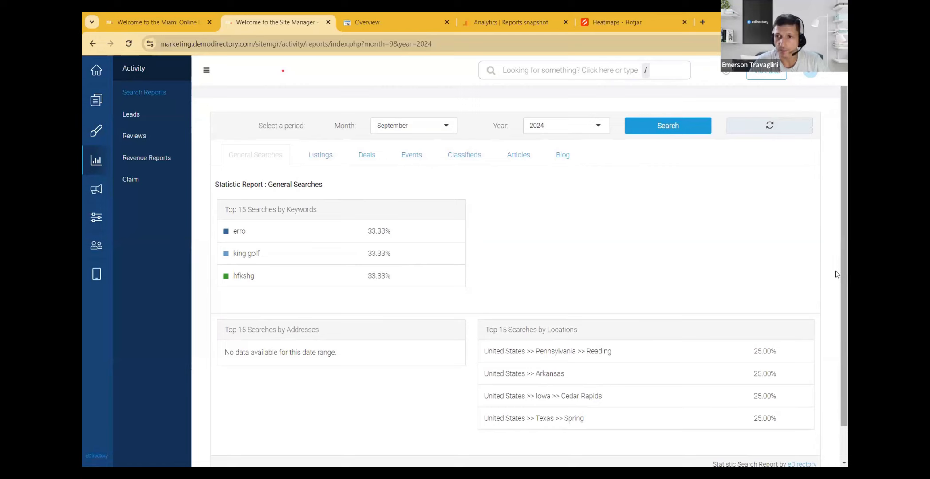
drag(836, 267, 837, 289)
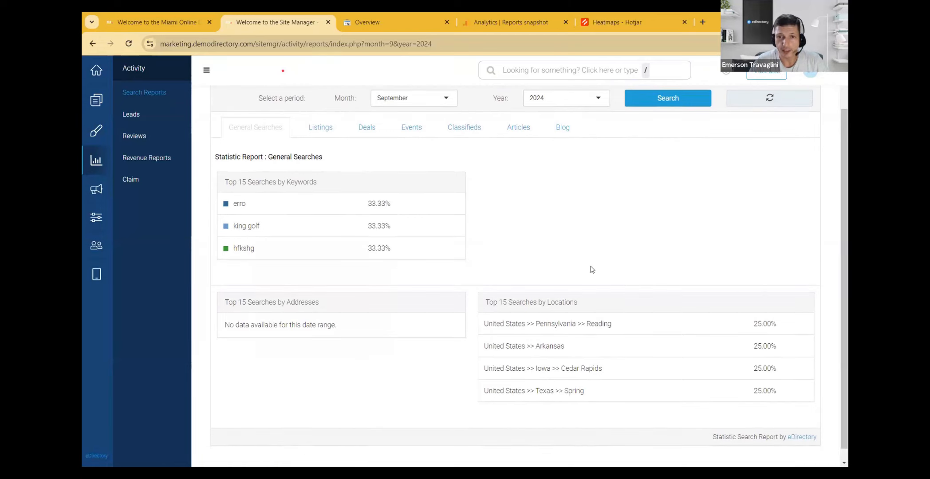
drag(548, 305, 607, 301)
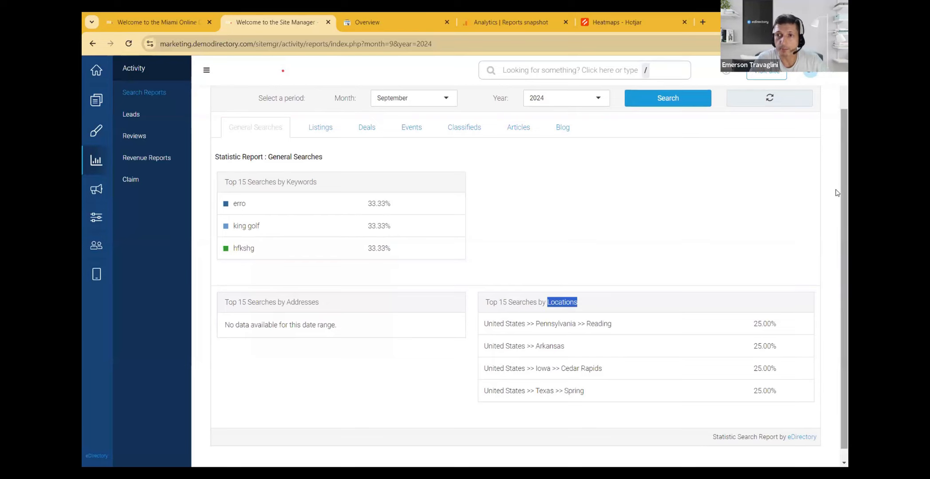
drag(837, 193, 837, 171)
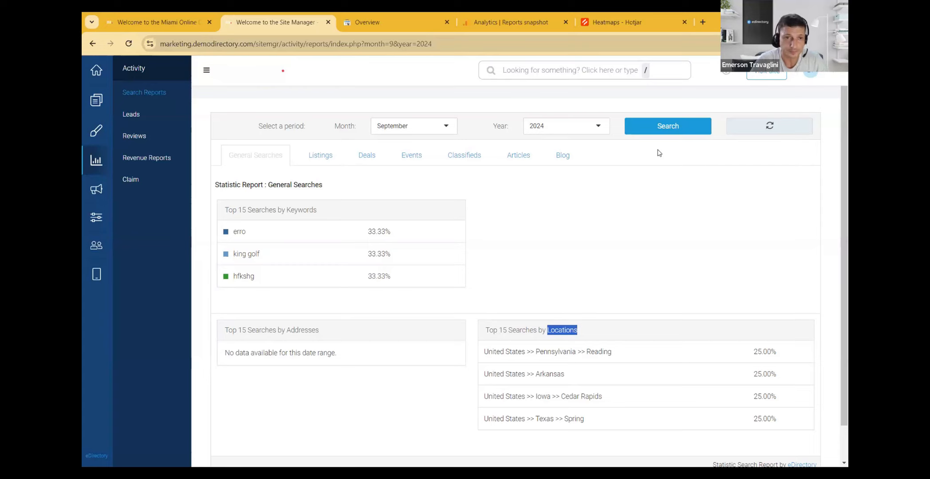
Review the Listings search statistics, focusing on the top keywords and top categories sections
click(325, 163)
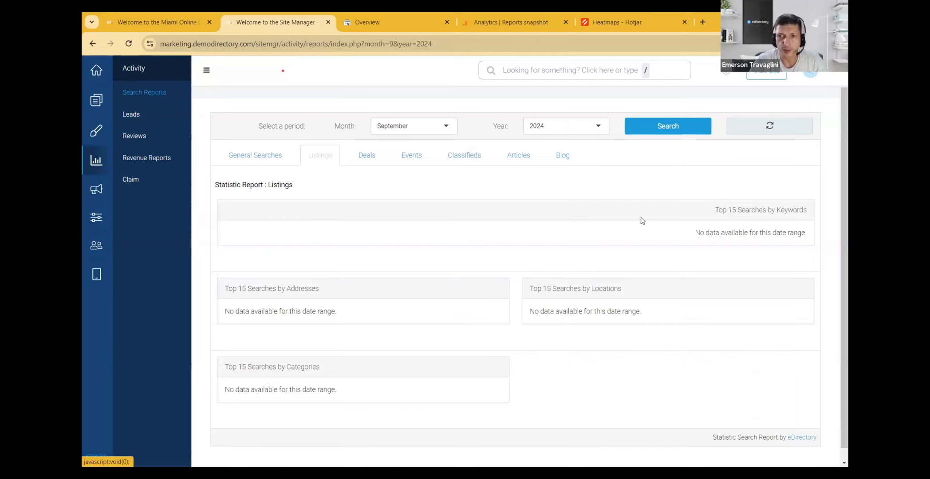
drag(716, 212, 809, 211)
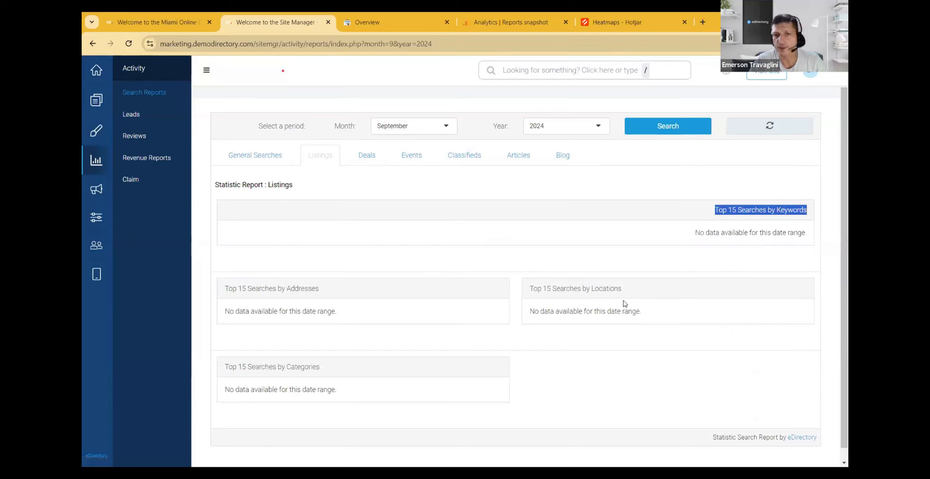
click(286, 365)
drag(286, 365, 351, 368)
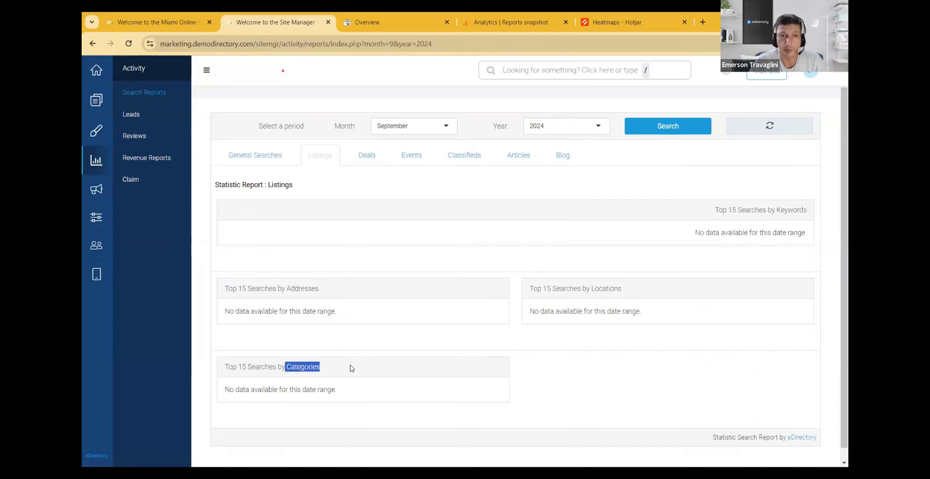
click(289, 367)
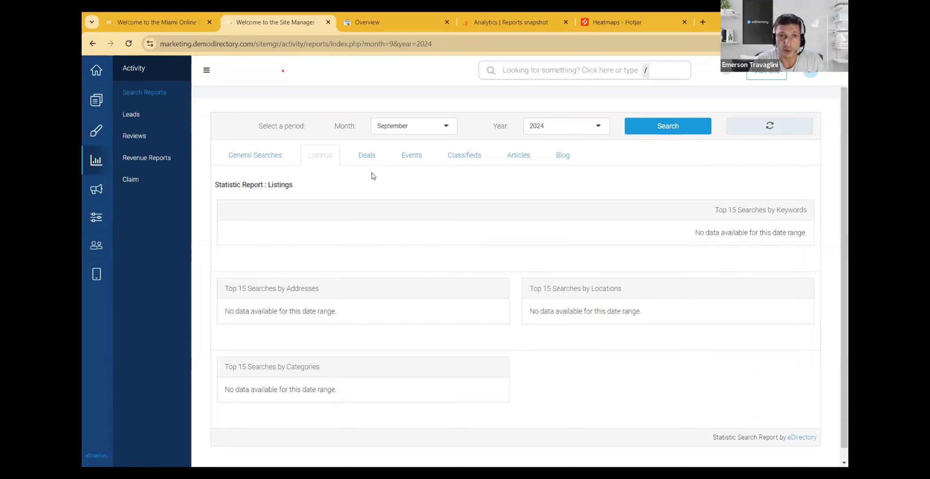
View the Deals and Events search statistics and return to the General Searches report
click(371, 159)
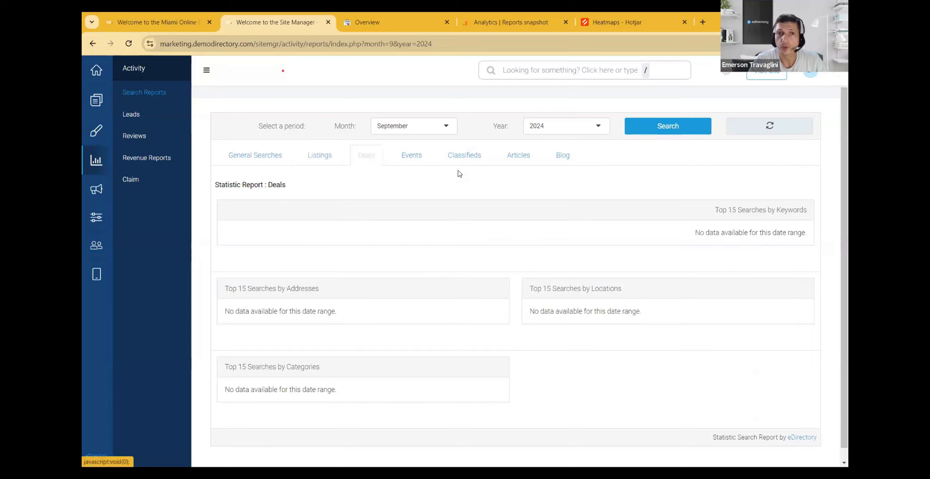
click(411, 159)
click(270, 162)
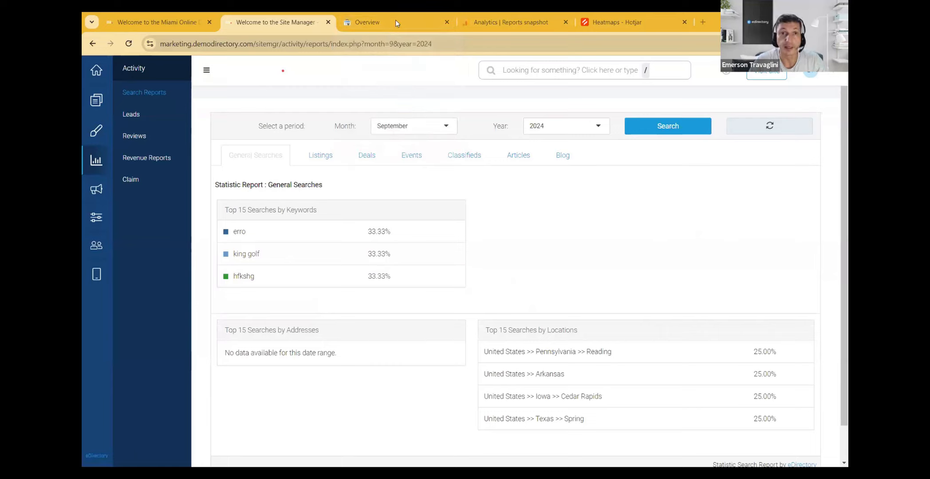
Switch to Google Search Console and open the site's Performance report from the overview
mouse_move(396, 20)
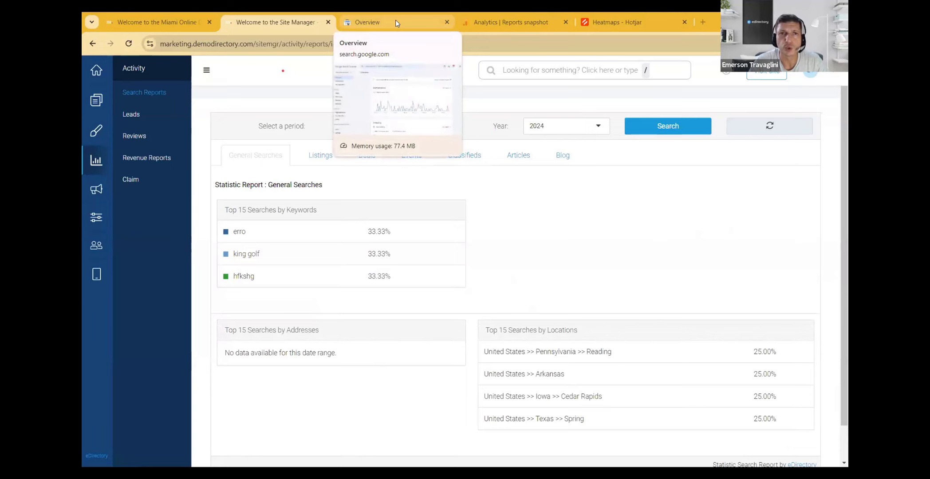
click(396, 23)
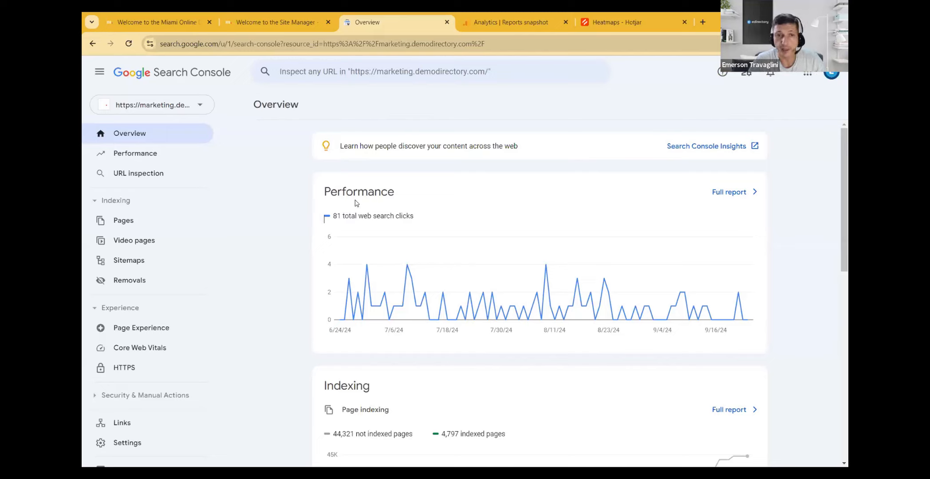
drag(326, 191, 410, 192)
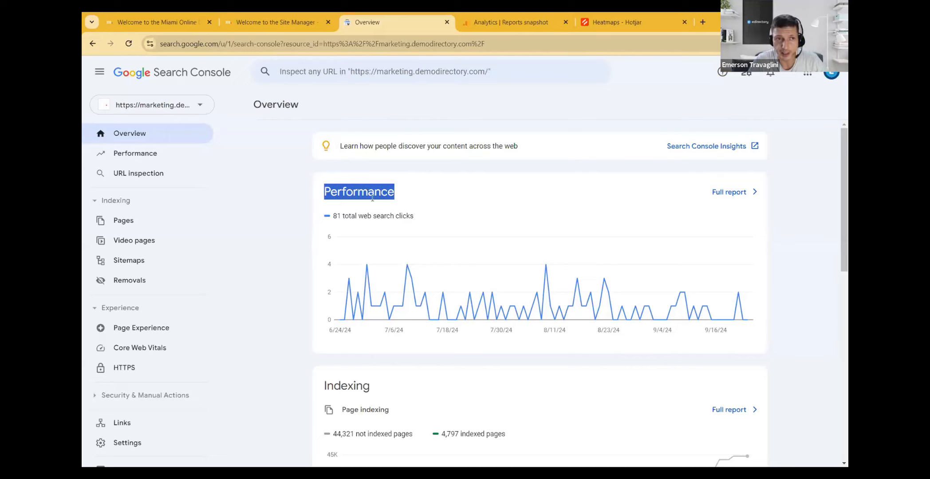
click(211, 177)
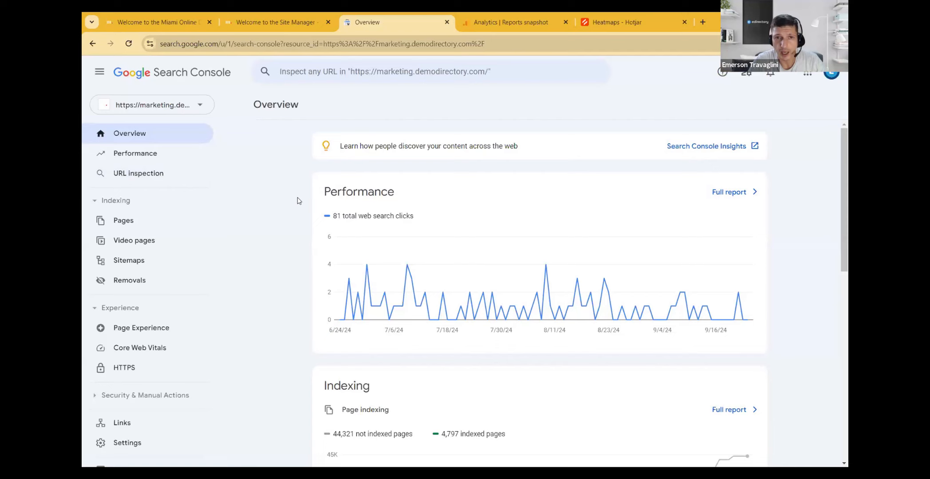
click(136, 156)
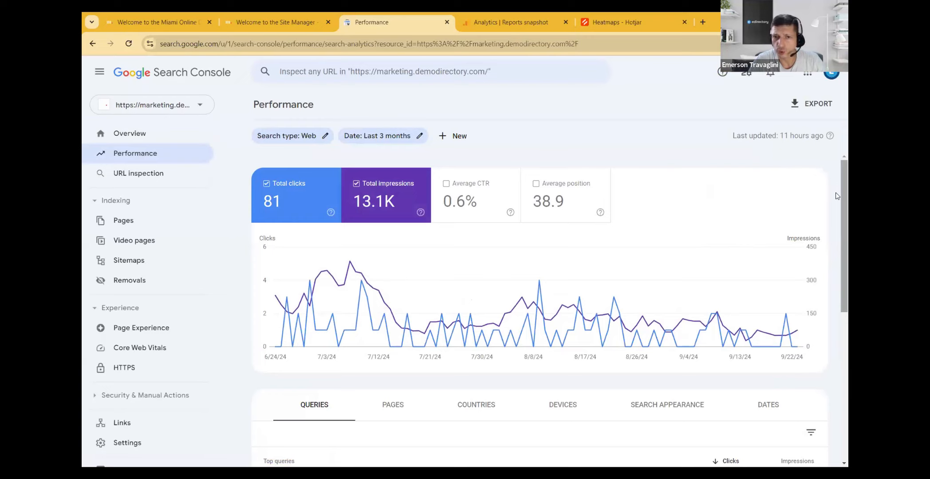
Set the Performance report's date range to the last 12 months
click(421, 138)
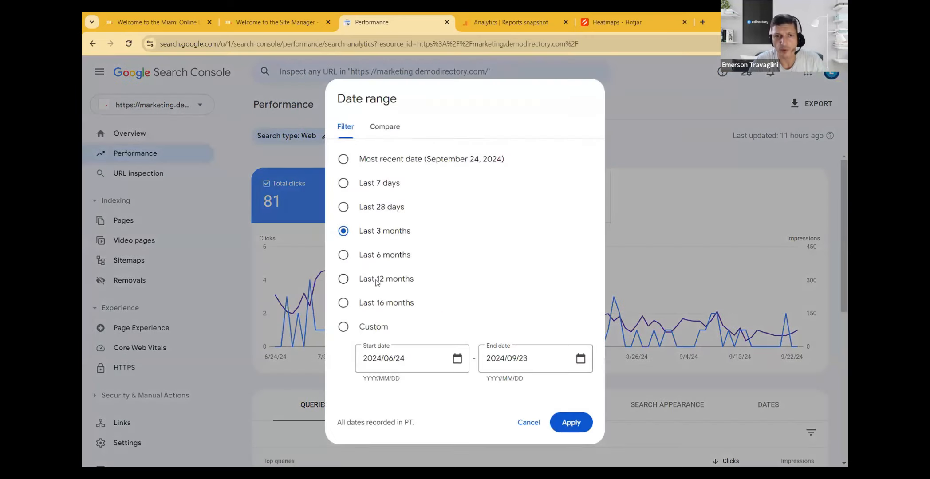
click(377, 278)
click(572, 422)
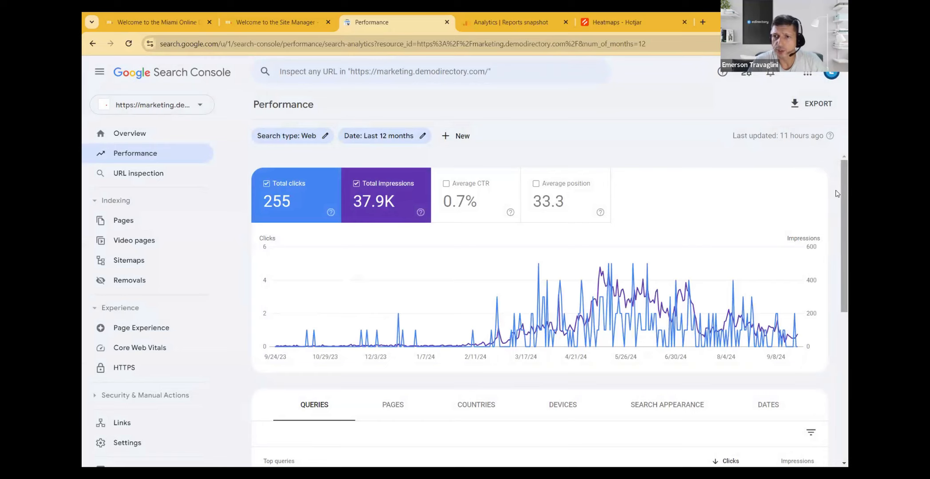
Set the top queries table to show 25 rows per page
drag(836, 186, 836, 296)
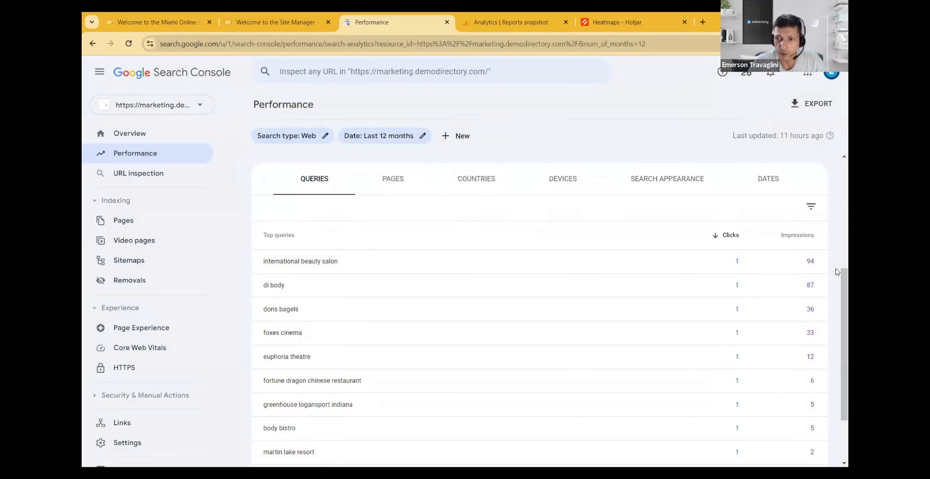
drag(843, 294, 838, 336)
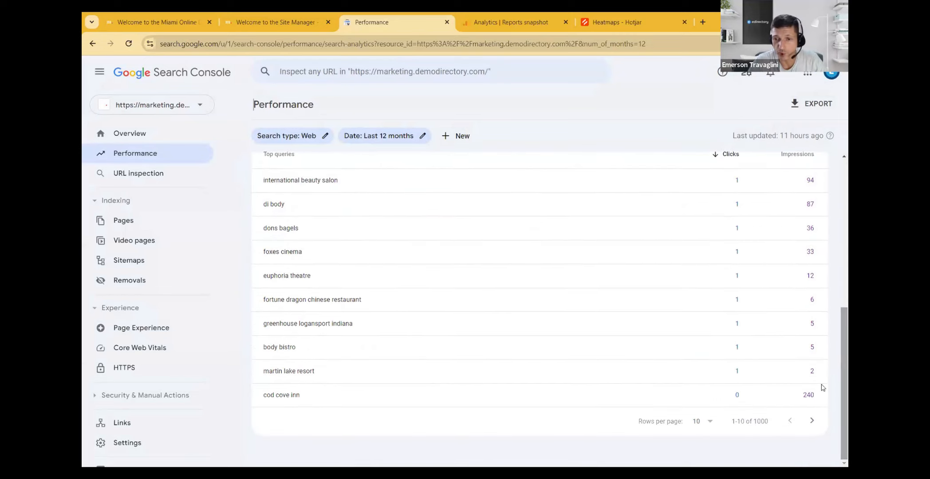
click(710, 428)
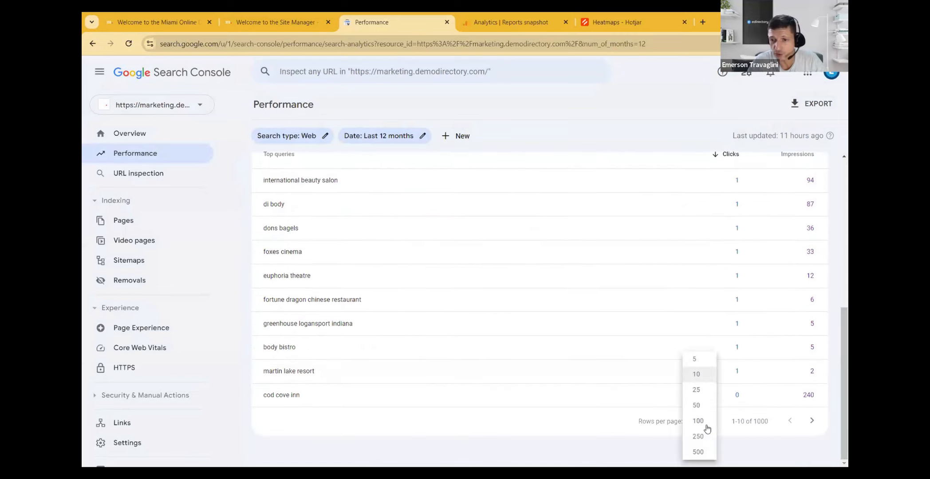
click(700, 392)
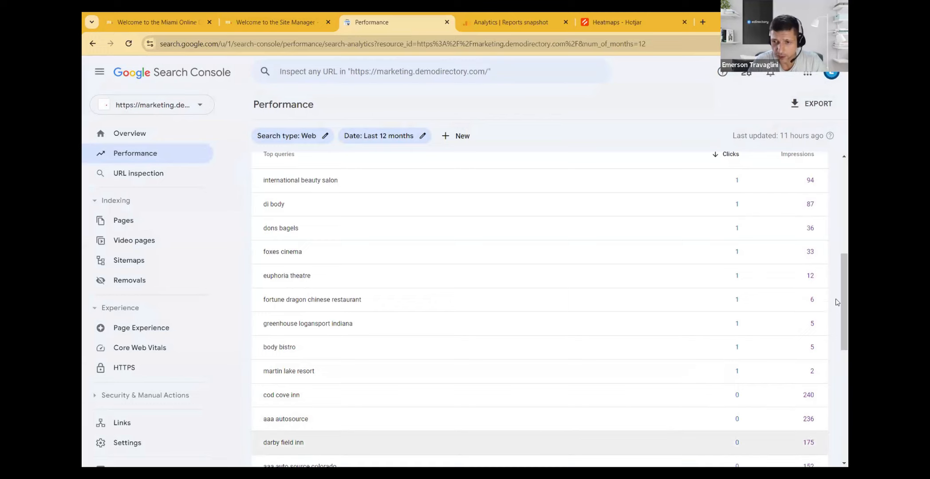
Review the top search queries and switch the performance breakdown to top pages
drag(837, 287, 817, 391)
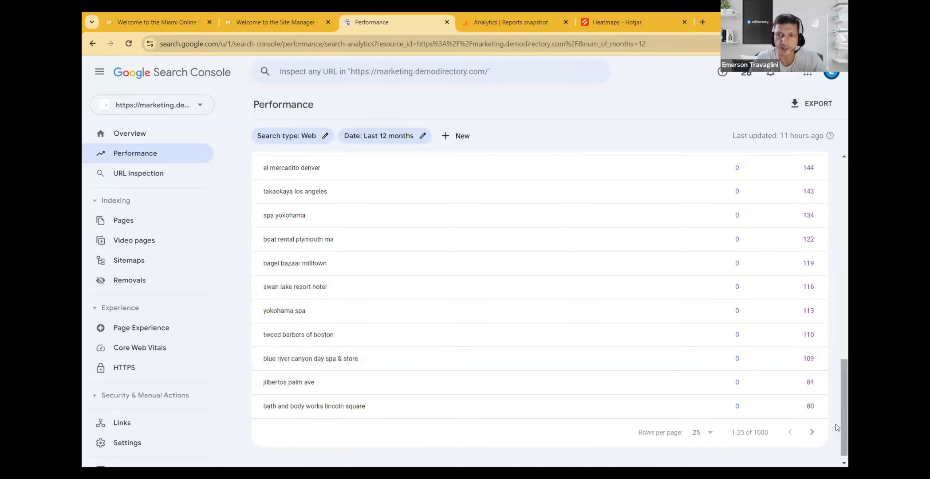
drag(838, 428, 835, 332)
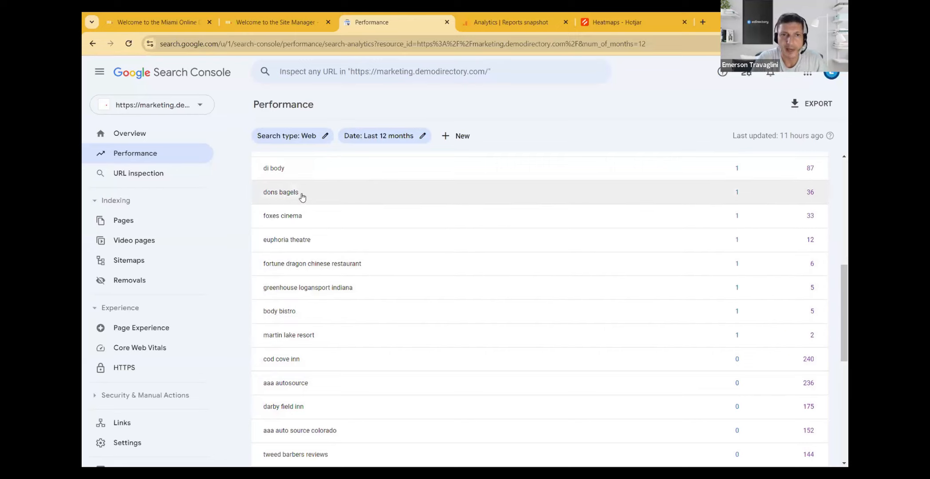
scroll(837, 346, up, 3)
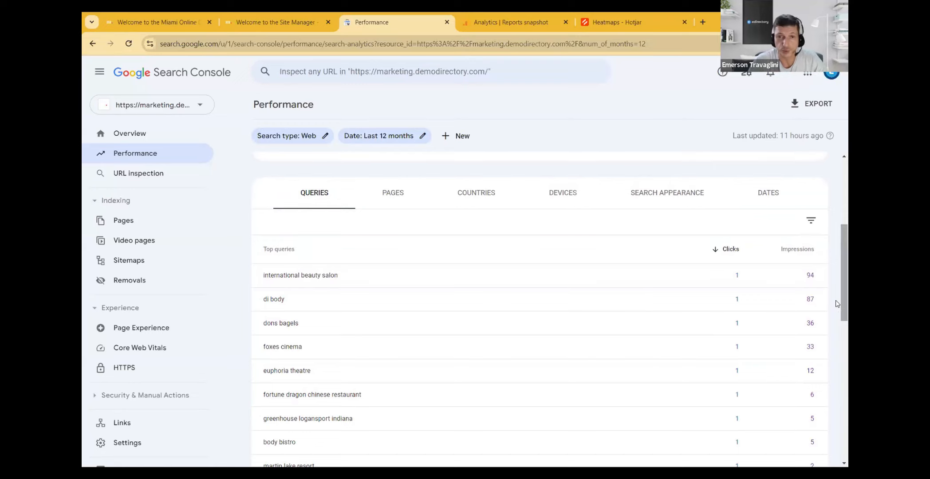
click(397, 199)
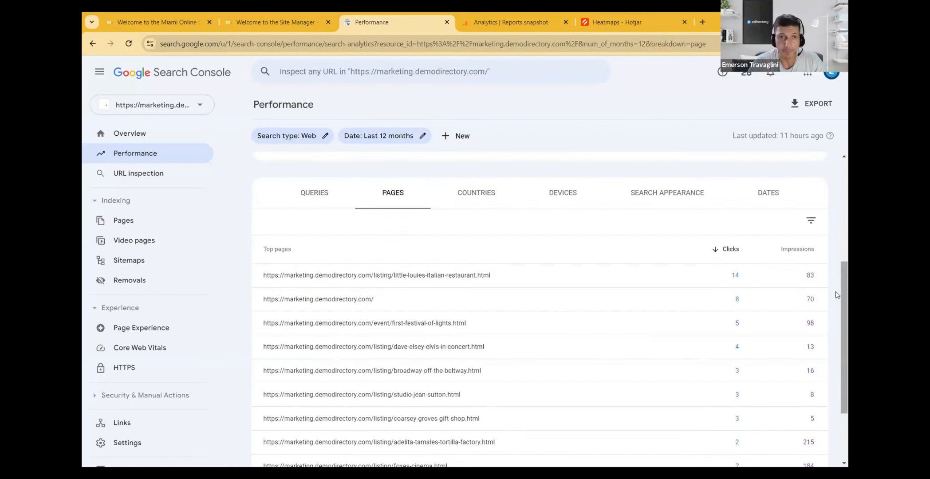
Review the clicks and impressions of the top pages, and switch the performance breakdown to countries
scroll(837, 295, down, 1)
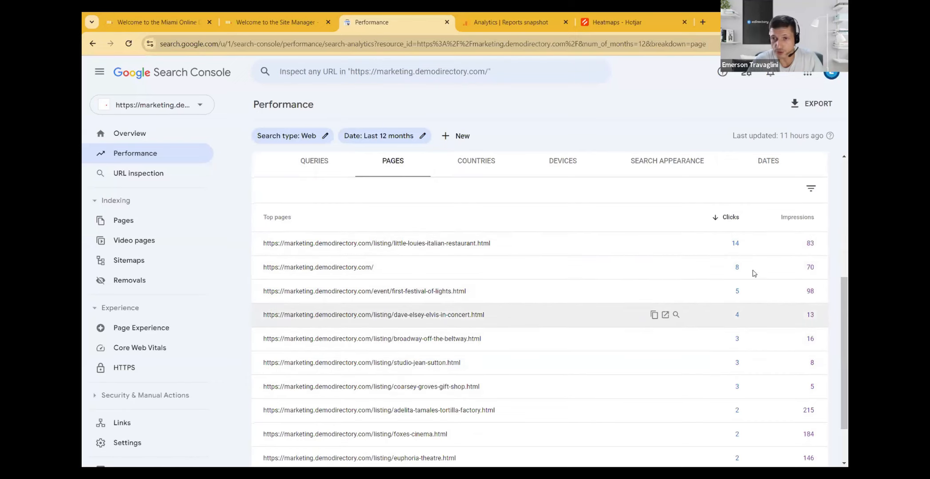
scroll(837, 289, up, 1)
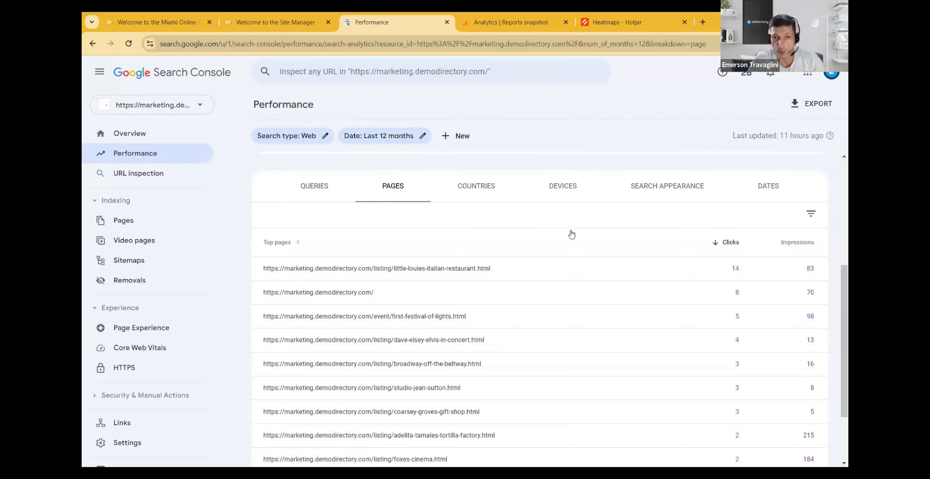
drag(837, 284, 837, 266)
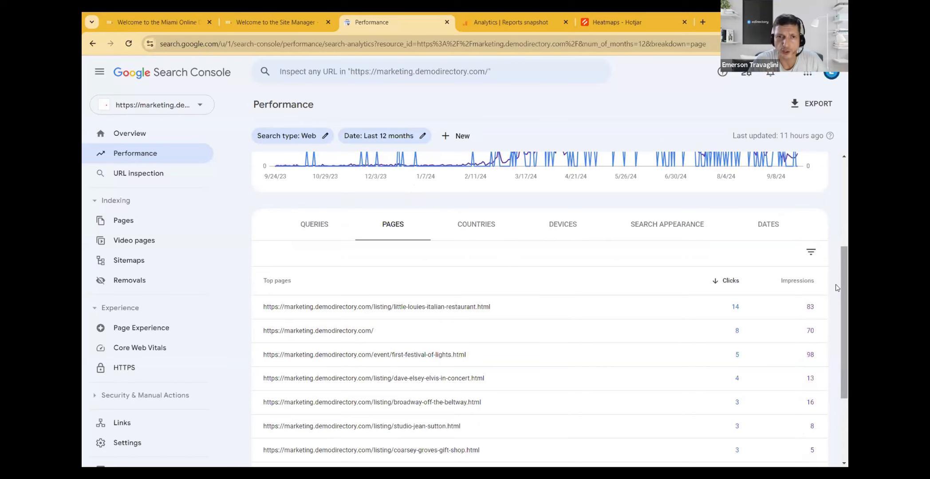
drag(837, 288, 837, 279)
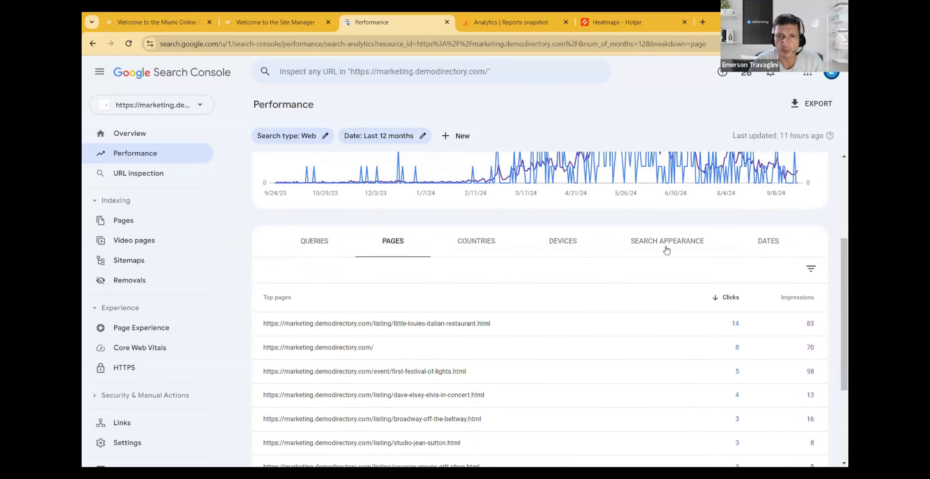
click(486, 244)
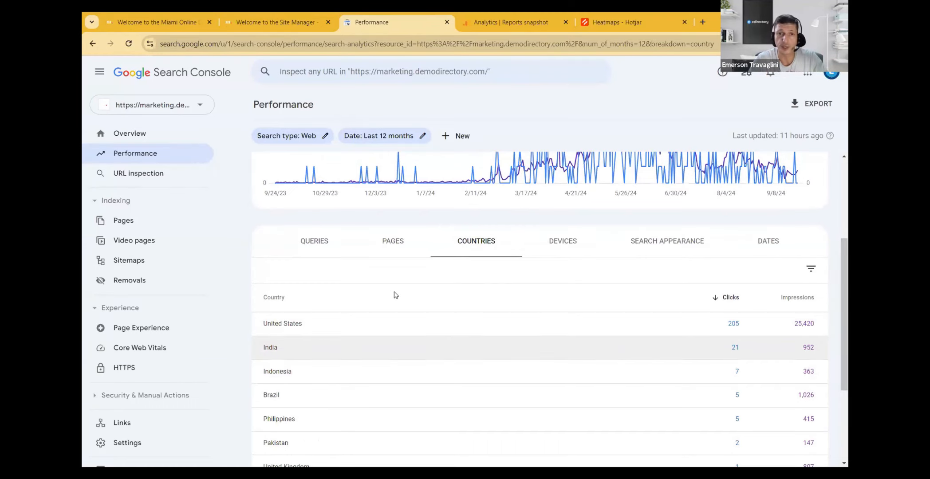
Return the performance breakdown to queries, and switch to the Google Analytics reports snapshot for the Marketing Demodirectory property
click(316, 245)
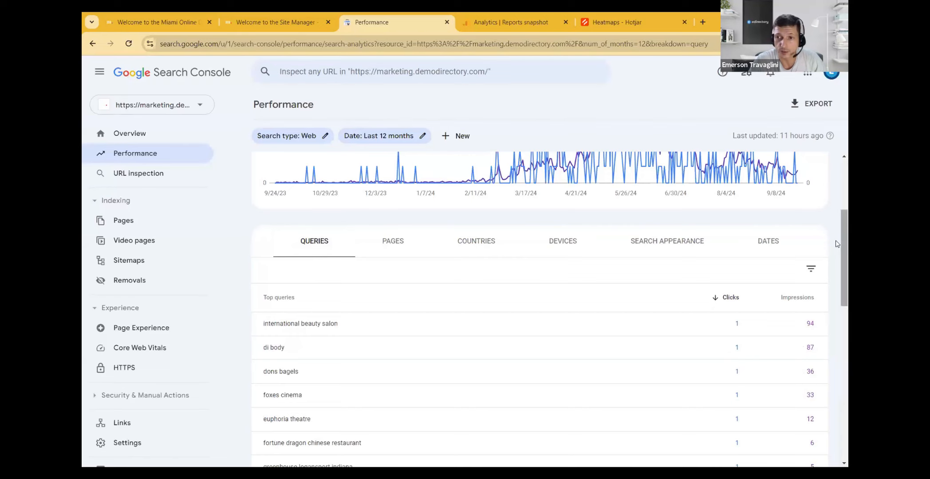
scroll(837, 186, up, 4)
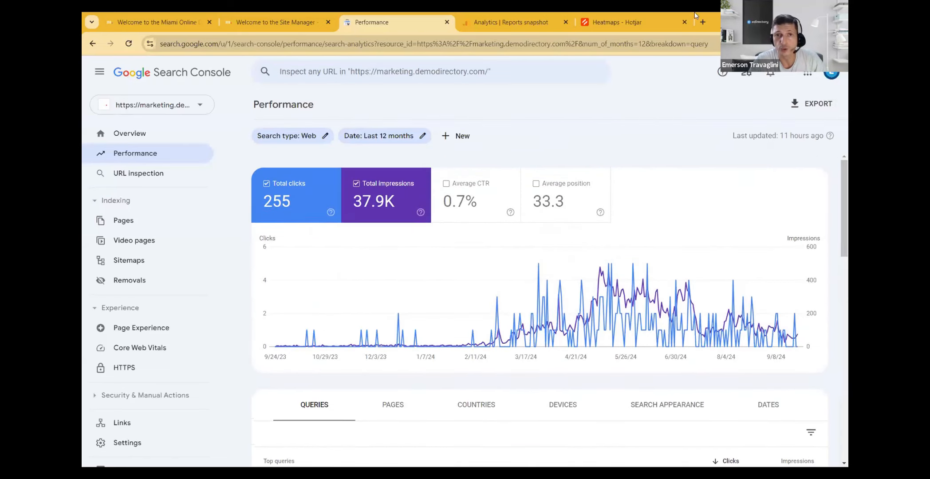
click(508, 23)
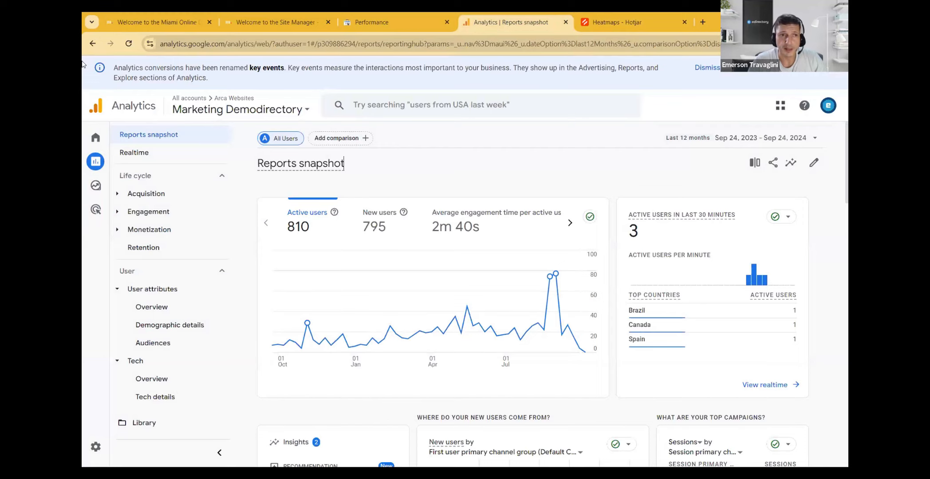
mouse_move(87, 174)
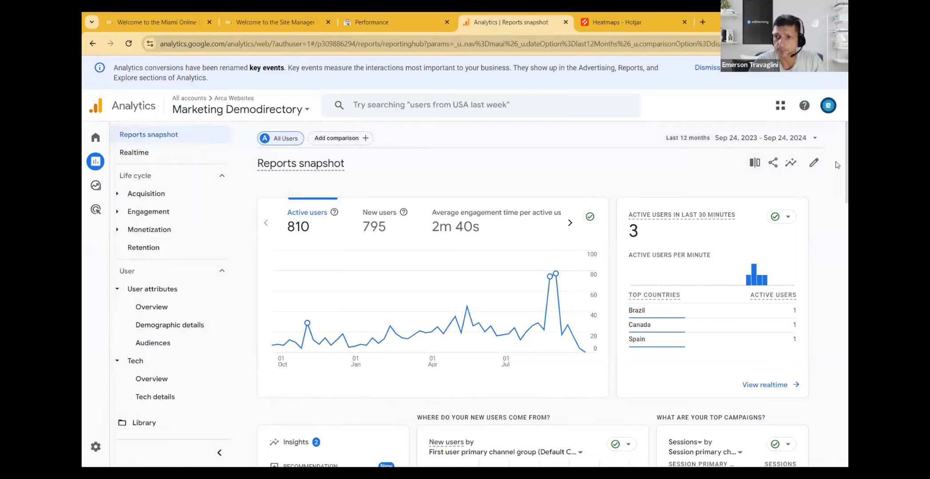
scroll(837, 165, down, 1)
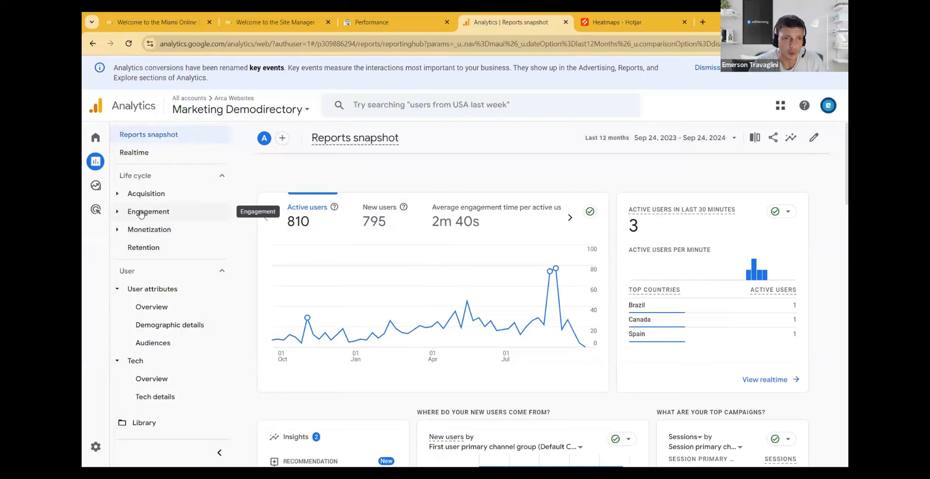
Open the Engagement overview and examine its engagement time, views, event counts and views by page title
click(119, 214)
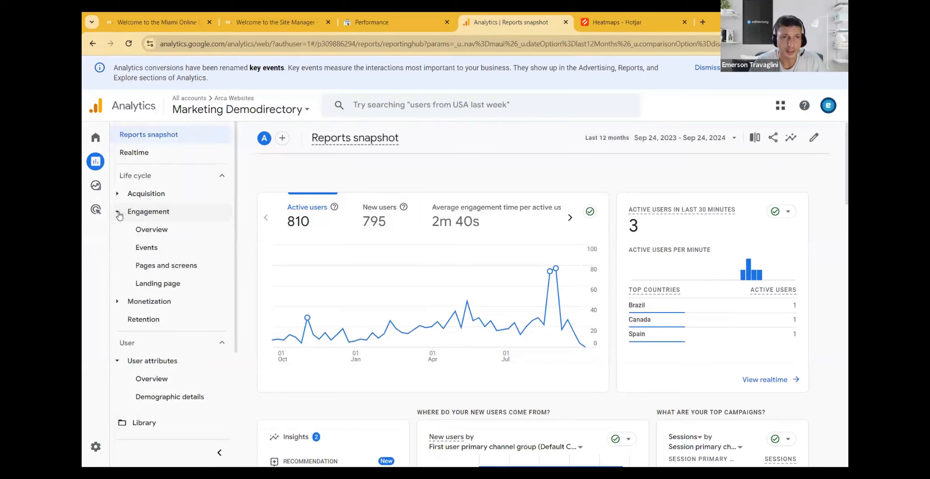
click(149, 233)
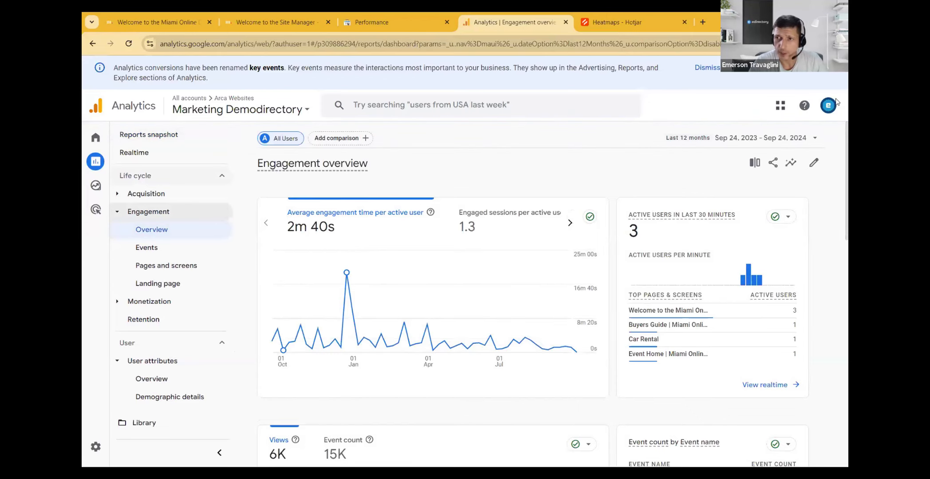
scroll(837, 147, down, 3)
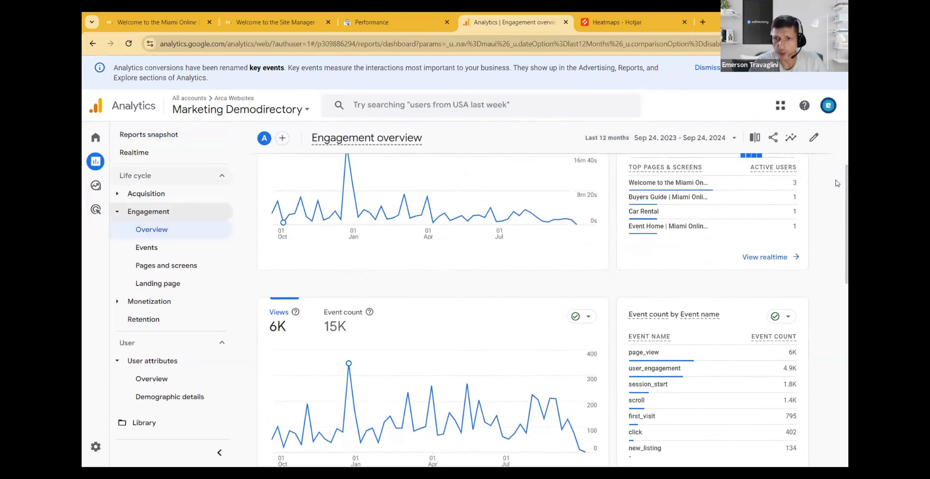
scroll(837, 183, up, 1)
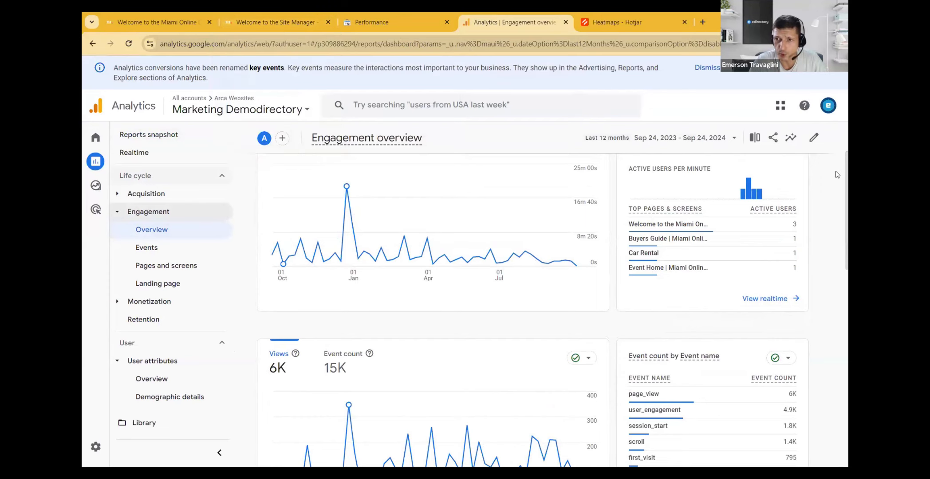
scroll(836, 170, down, 5)
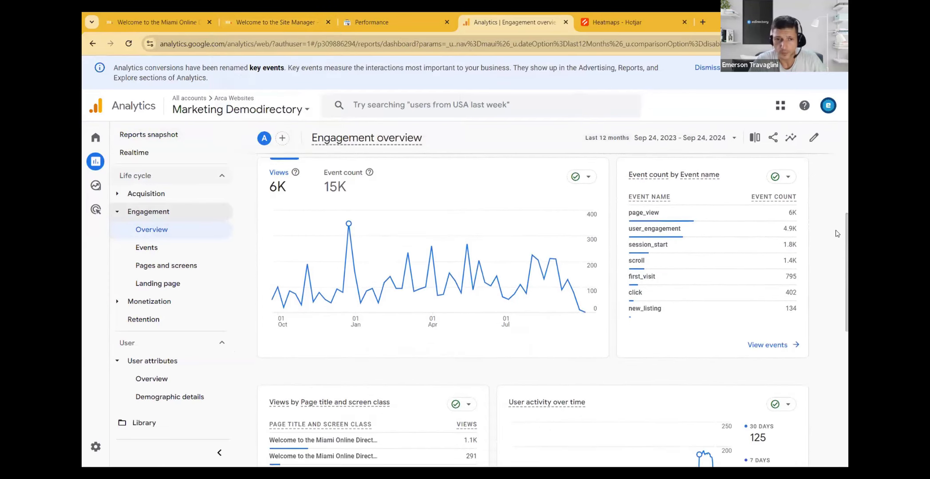
scroll(837, 245, down, 3)
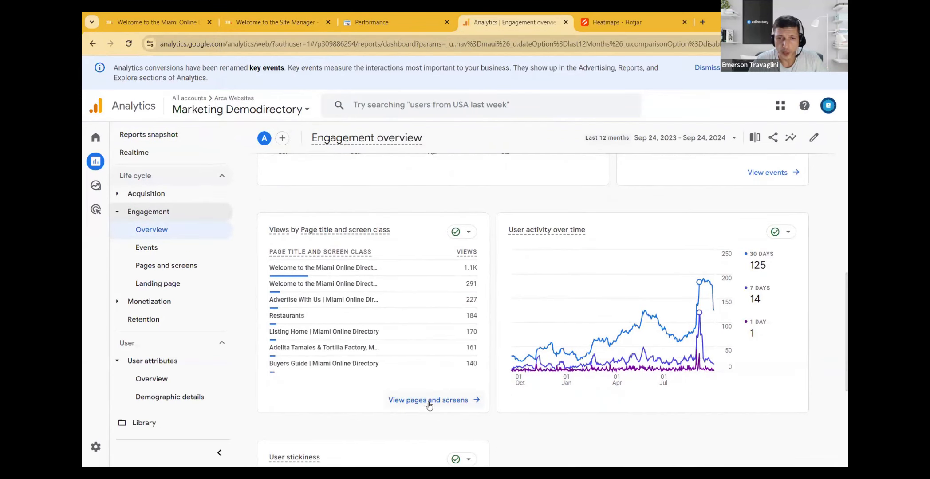
Open the Pages and screens report and examine the table of page paths with their views and engagement time
click(163, 267)
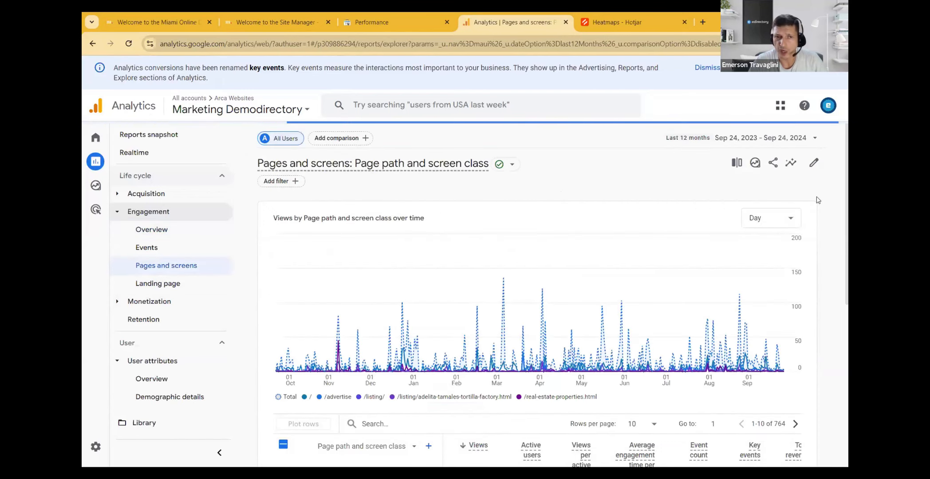
scroll(836, 147, down, 2)
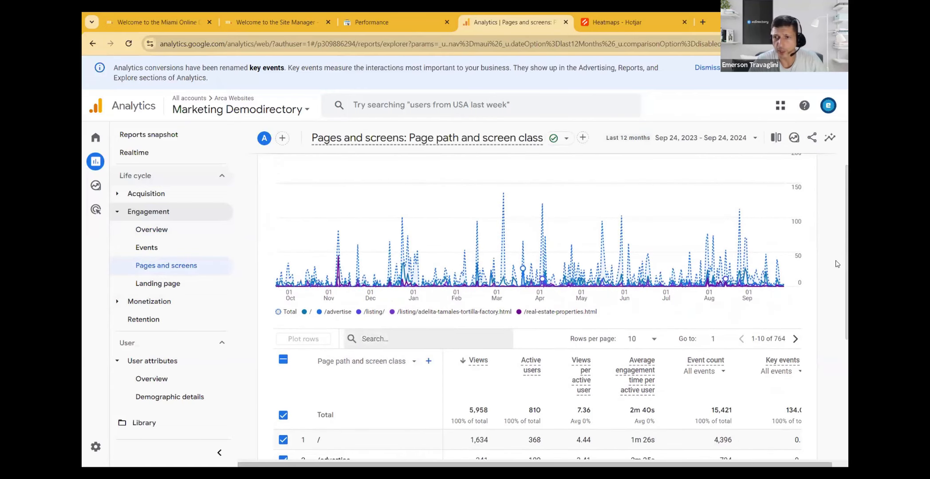
scroll(836, 271, down, 3)
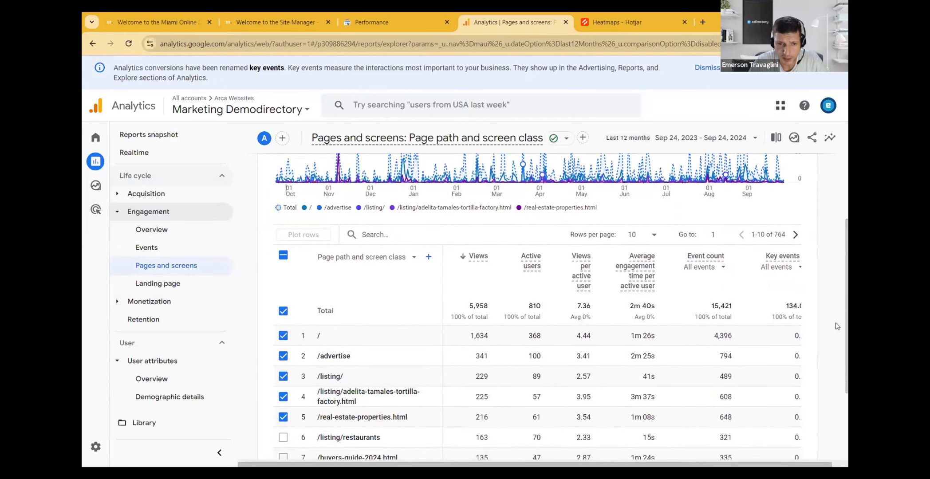
scroll(836, 330, down, 1)
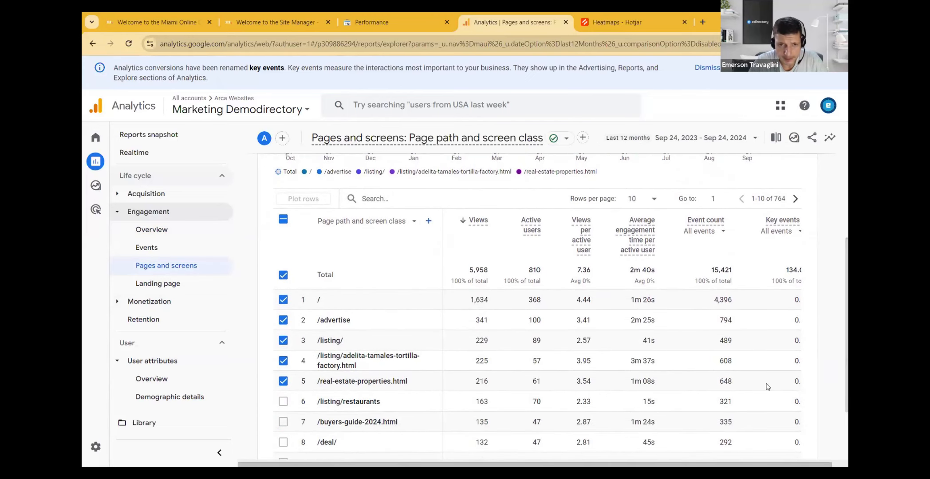
drag(384, 405, 316, 410)
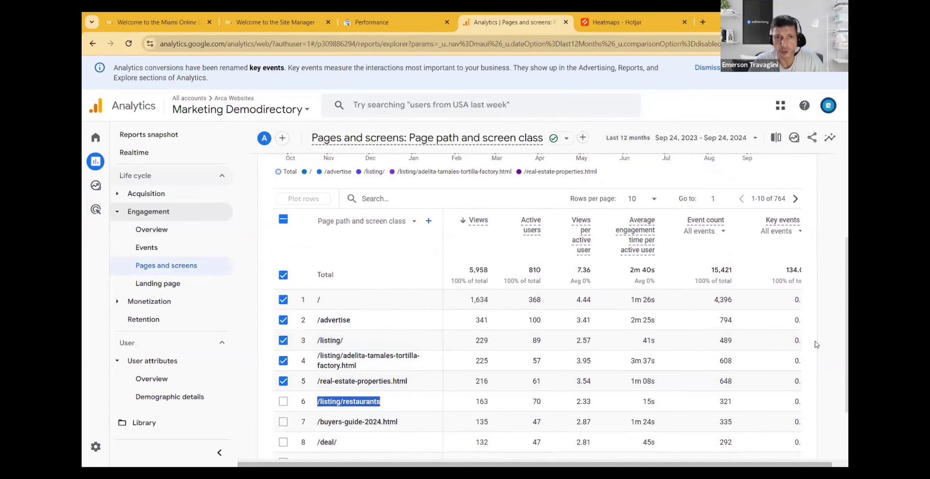
scroll(836, 281, up, 3)
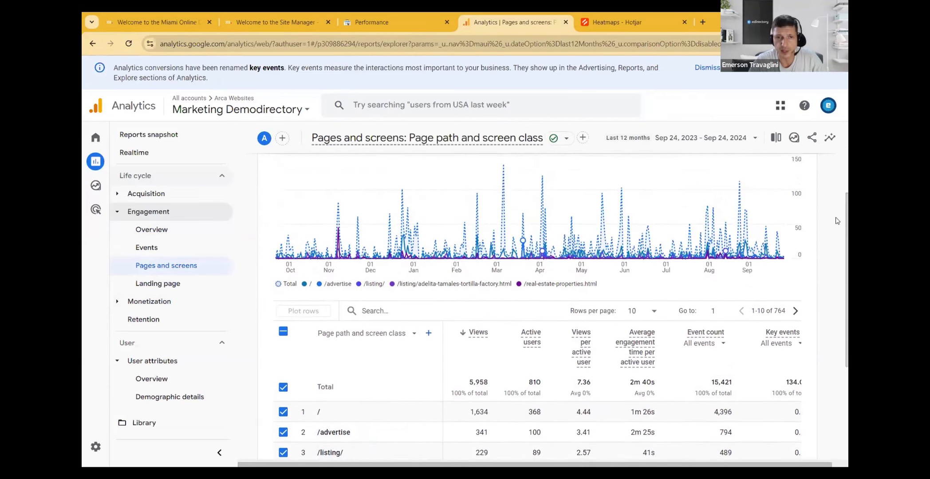
click(400, 308)
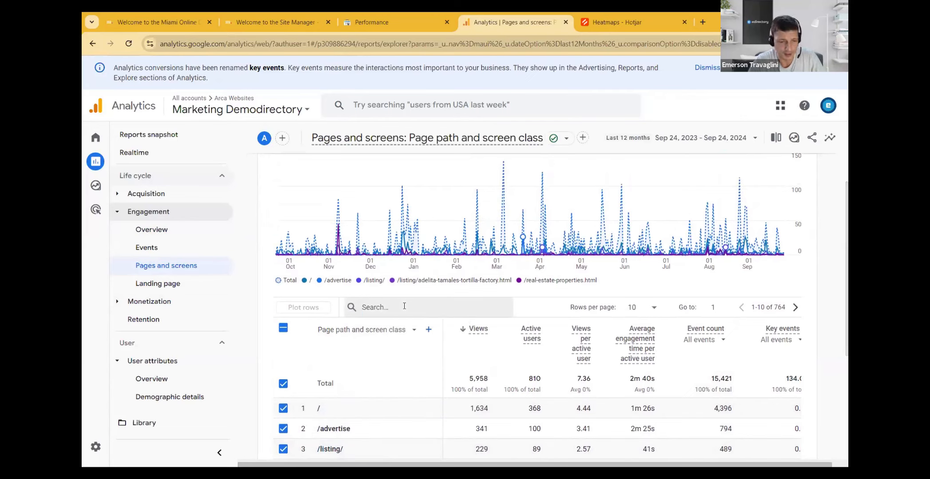
key(ctrl+v)
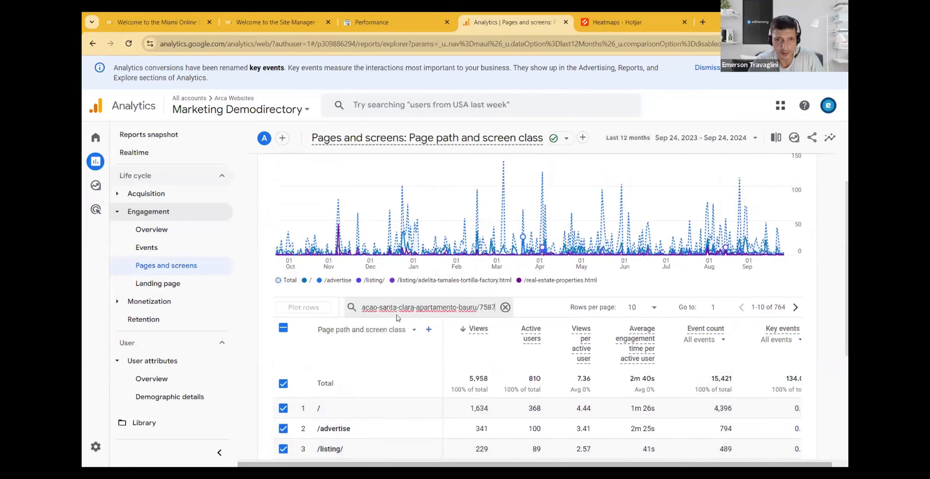
click(506, 307)
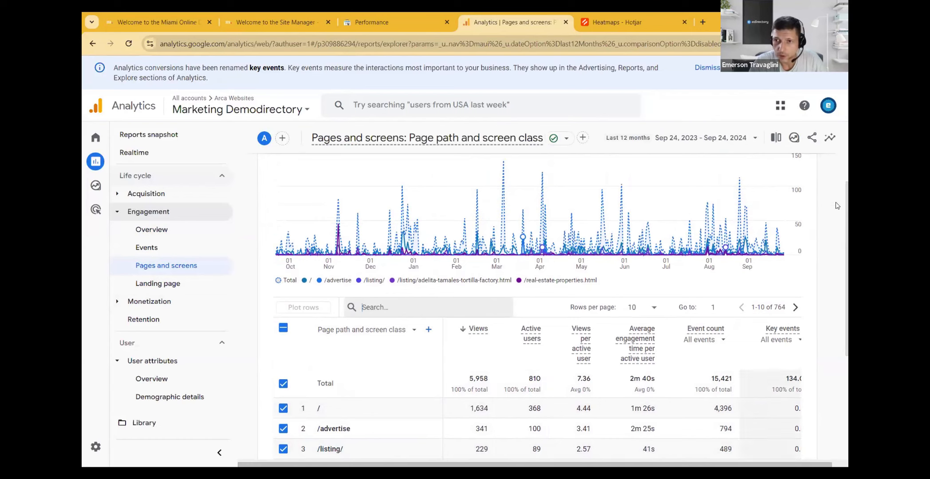
Copy the /listing/restaurants page path from the table and filter the Pages and screens table by it
scroll(837, 226, down, 2)
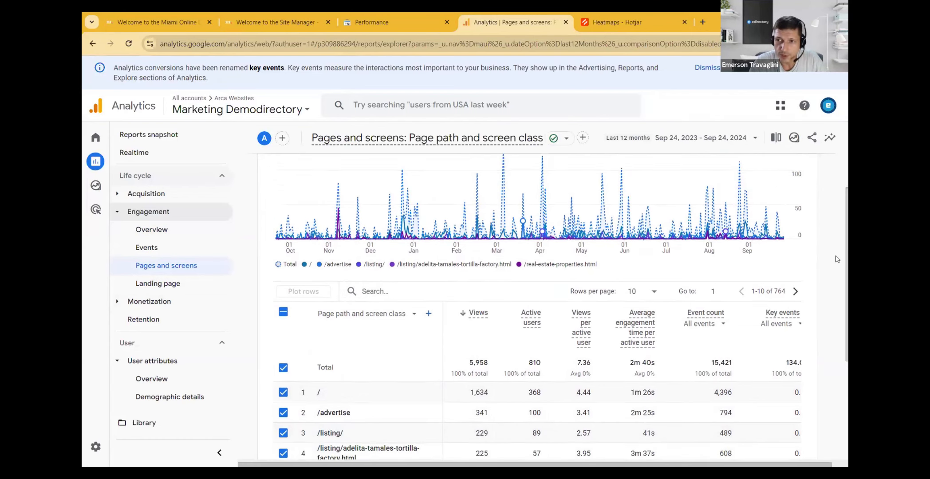
drag(399, 421, 310, 420)
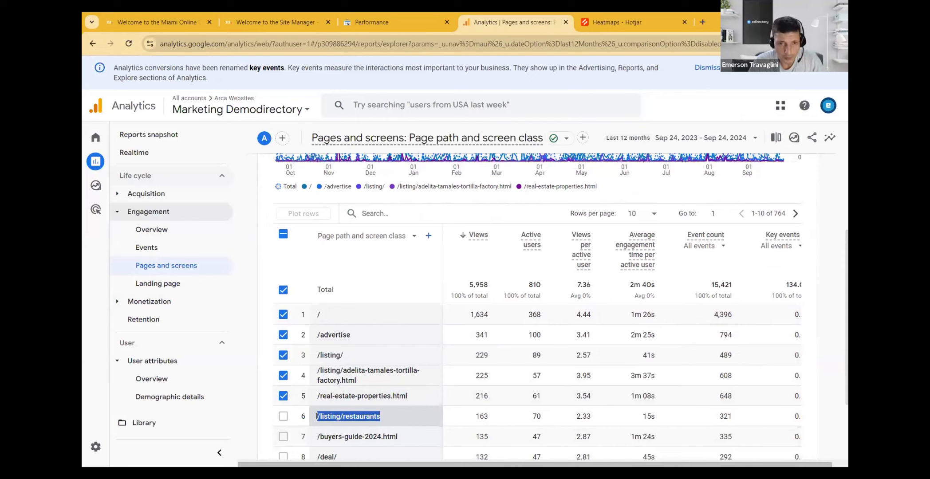
right_click(326, 416)
click(348, 308)
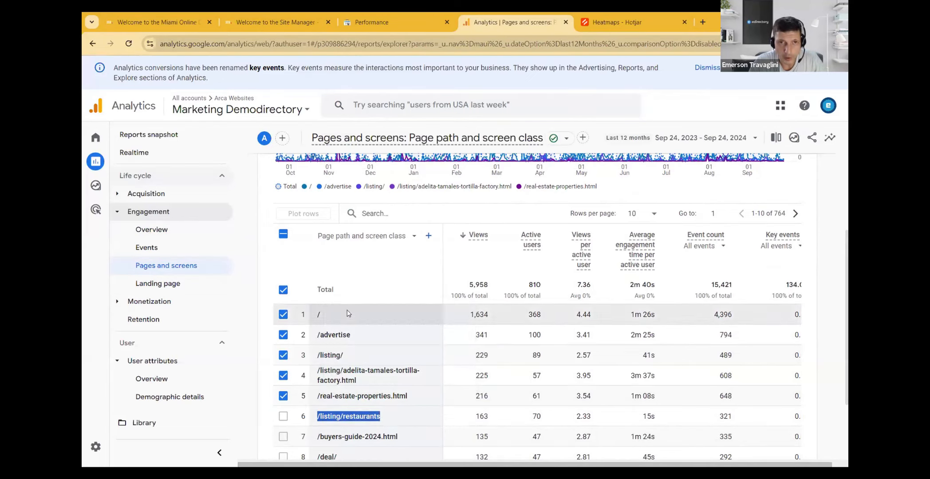
click(400, 213)
key(ctrl+v)
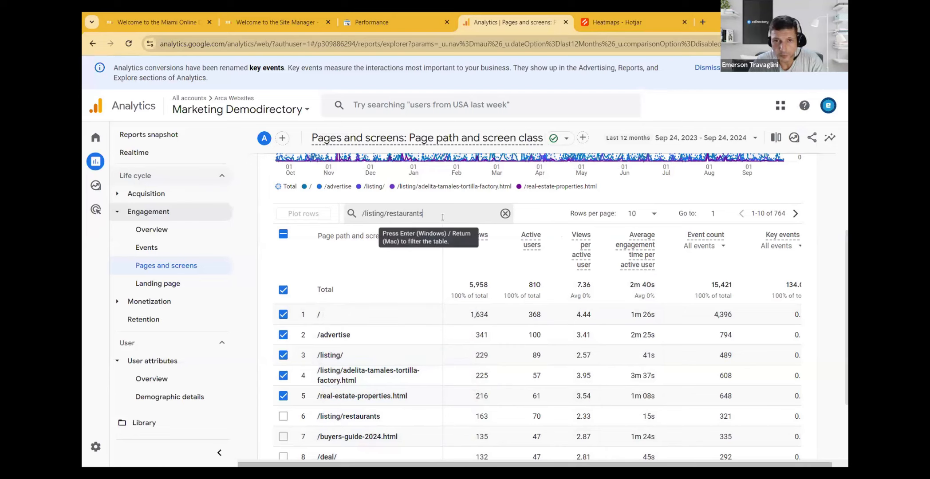
key(Return)
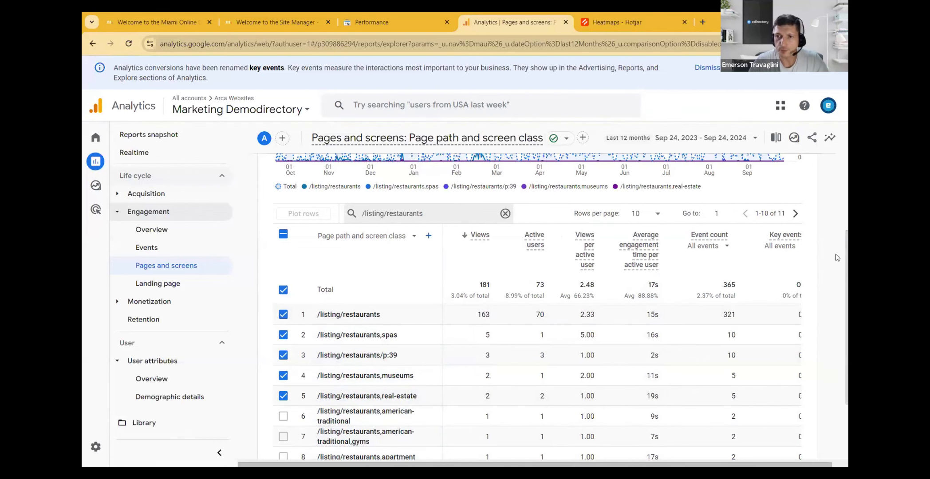
Examine the filtered restaurant listing paths, comparing their views, active users and engagement time in the table and chart
scroll(836, 270, down, 3)
scroll(836, 270, down, 5)
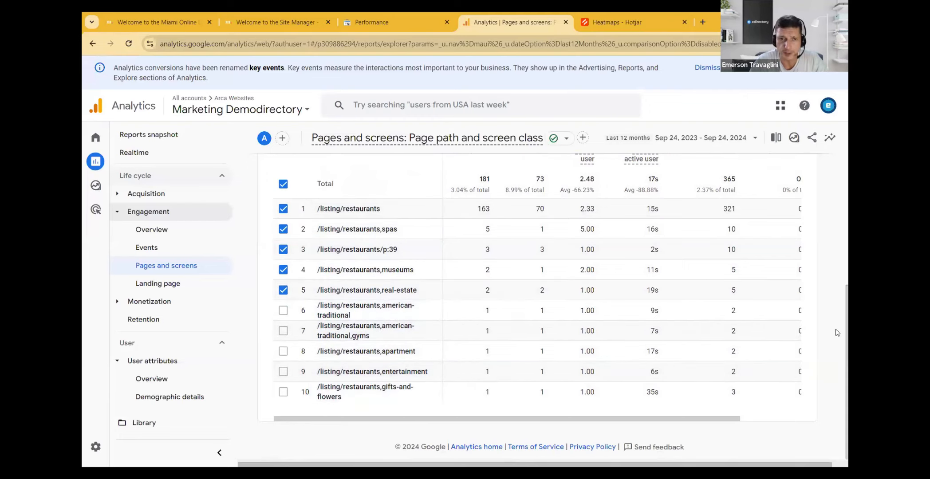
scroll(836, 311, up, 2)
scroll(836, 292, up, 1)
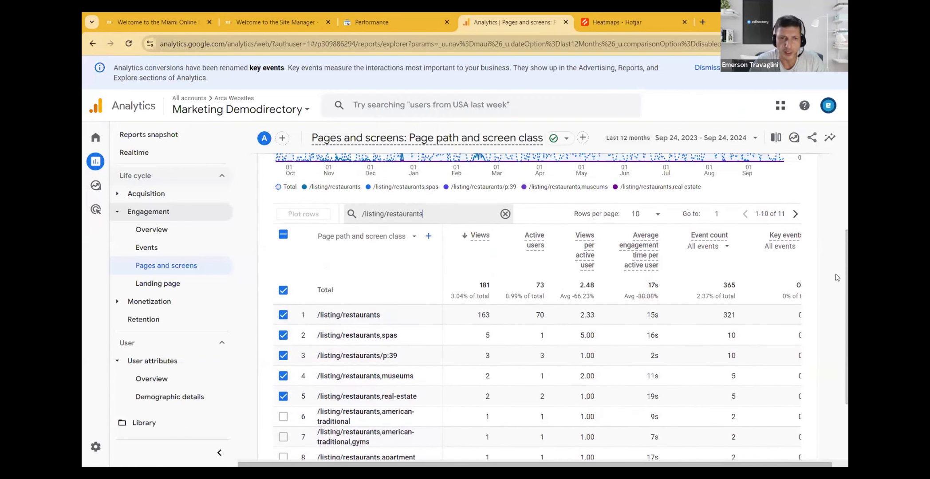
scroll(837, 275, up, 1)
scroll(837, 271, down, 1)
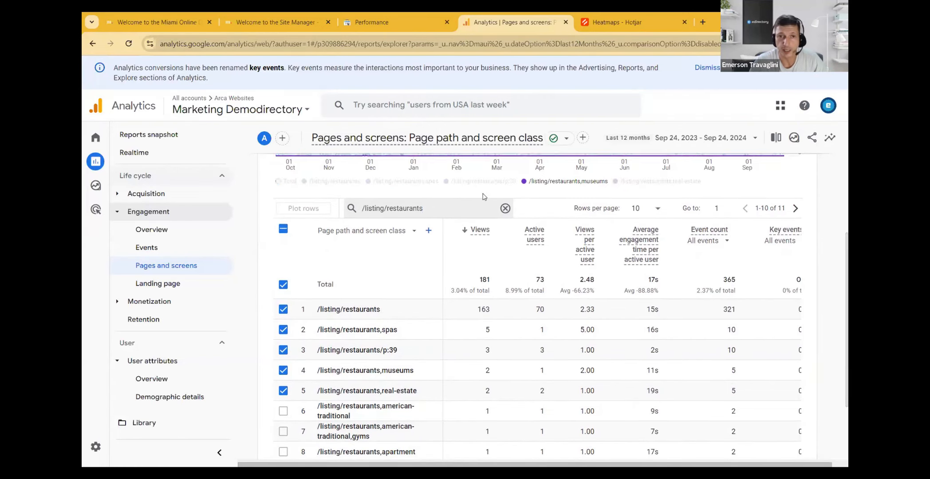
click(463, 205)
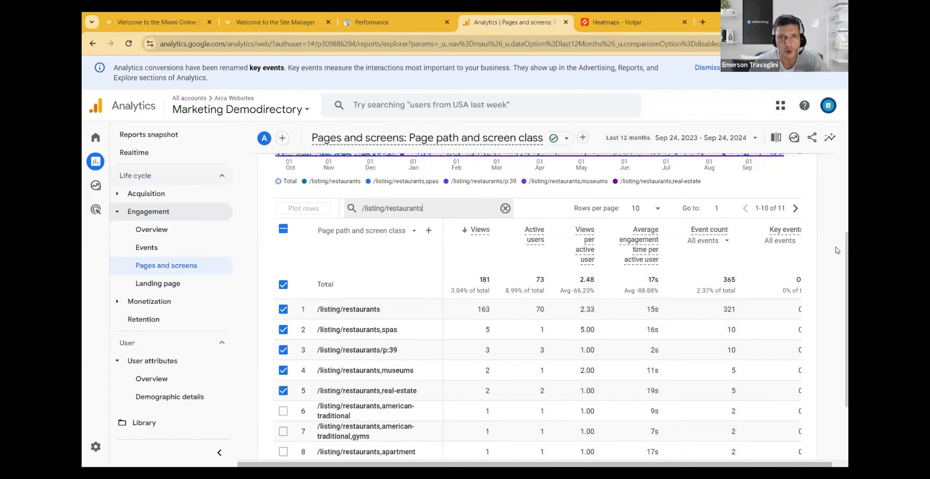
scroll(836, 251, up, 3)
scroll(836, 191, up, 3)
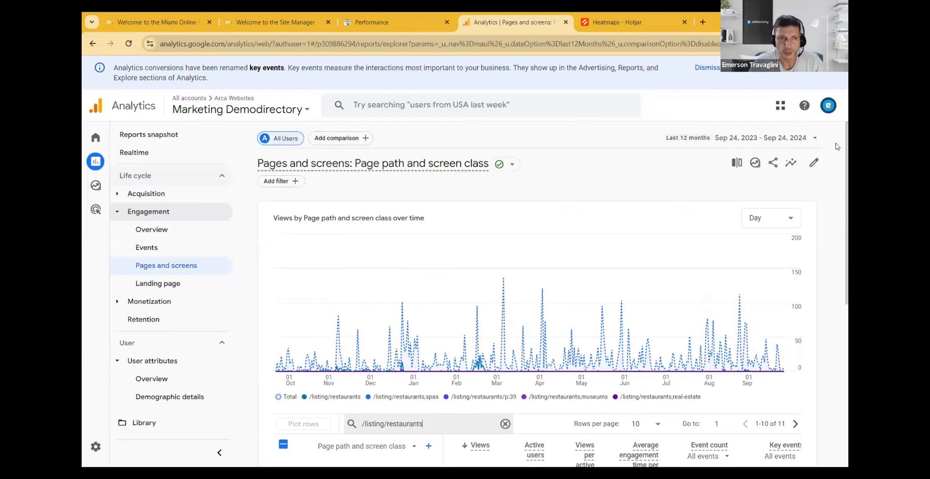
Open the User attributes overview and examine active users by country, city, gender, interests, age and language
scroll(837, 209, down, 3)
scroll(837, 214, down, 2)
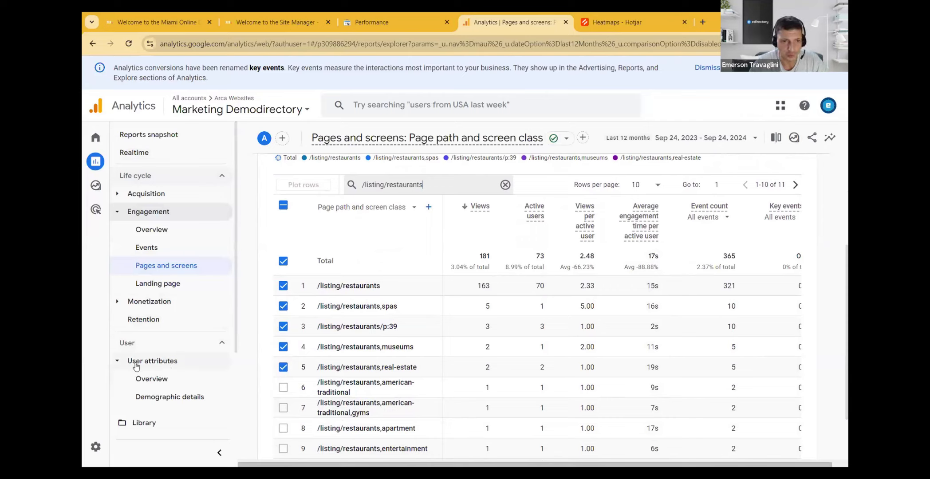
click(158, 382)
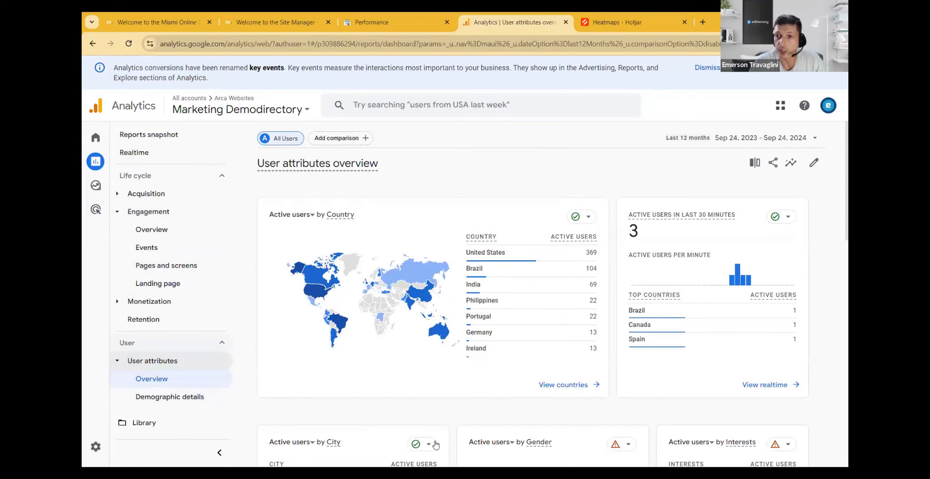
scroll(838, 206, down, 4)
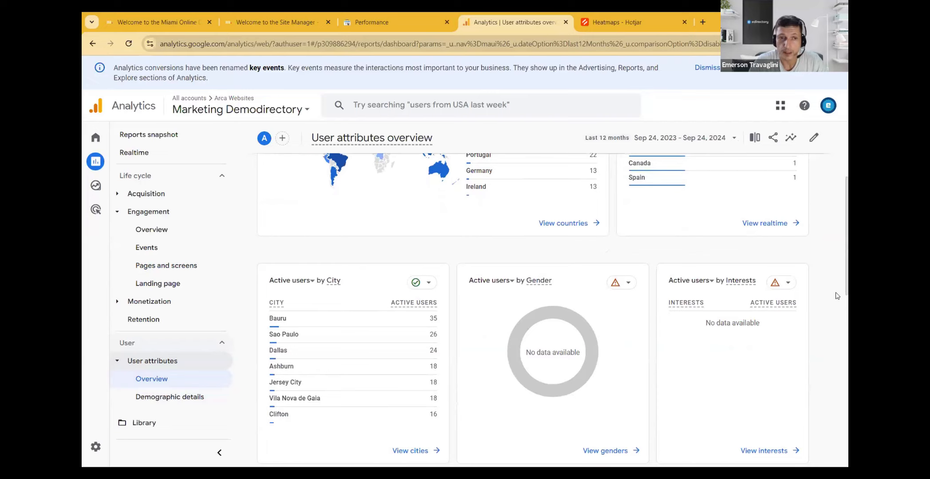
scroll(837, 284, down, 3)
scroll(837, 329, down, 3)
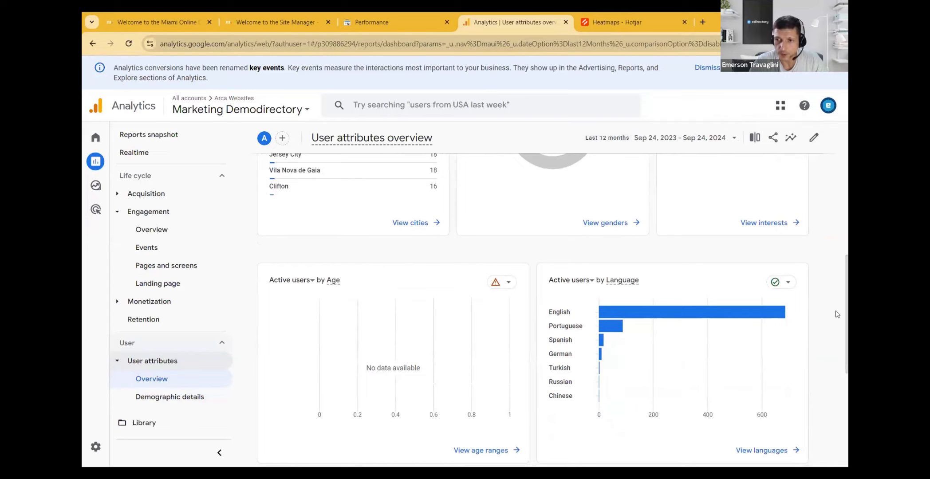
scroll(836, 314, up, 3)
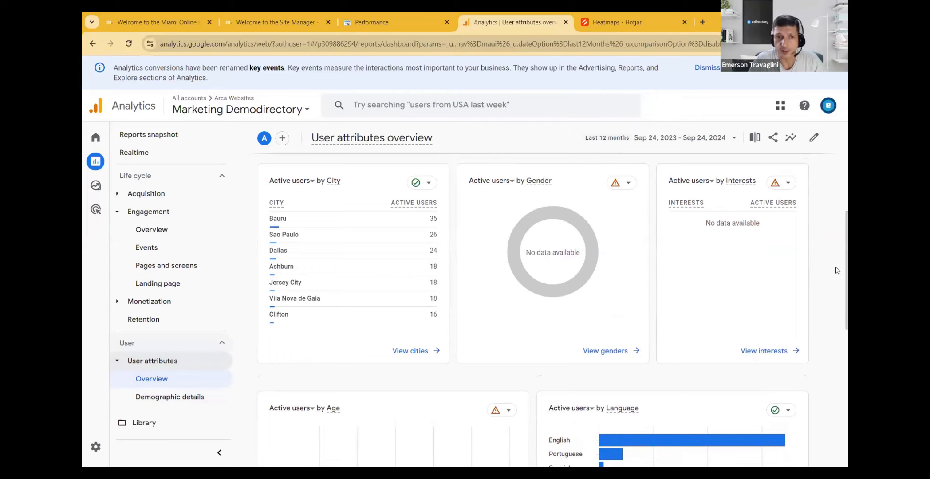
scroll(837, 270, up, 1)
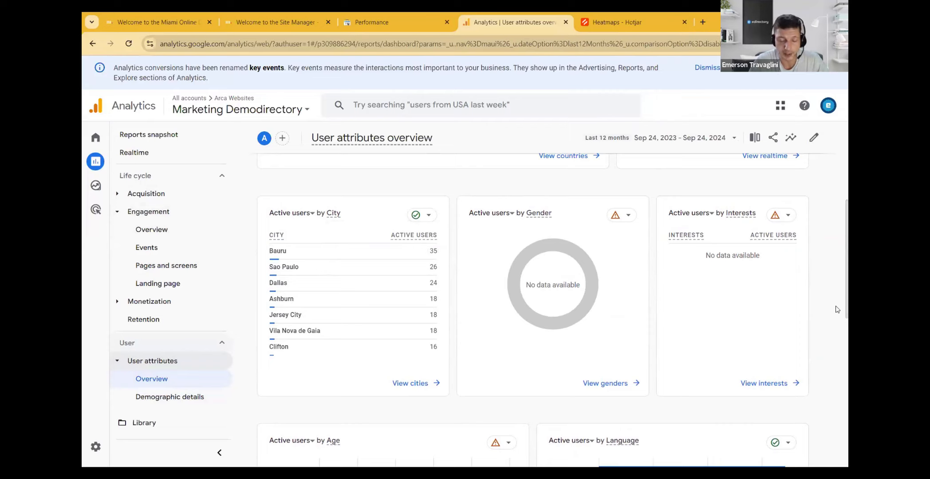
scroll(837, 310, up, 5)
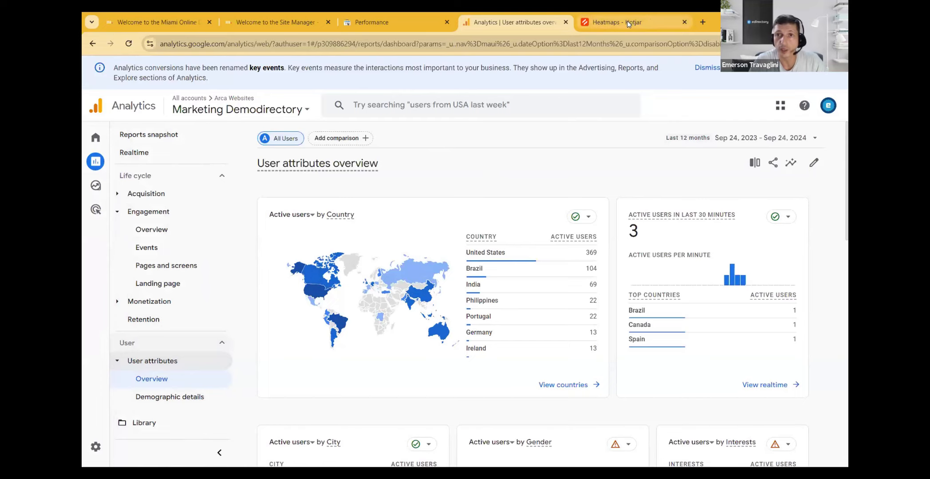
Switch to Hotjar and examine the last 12 months' click heatmap for marketing.demodirectory.com, including its map types, overlays and stats
click(642, 22)
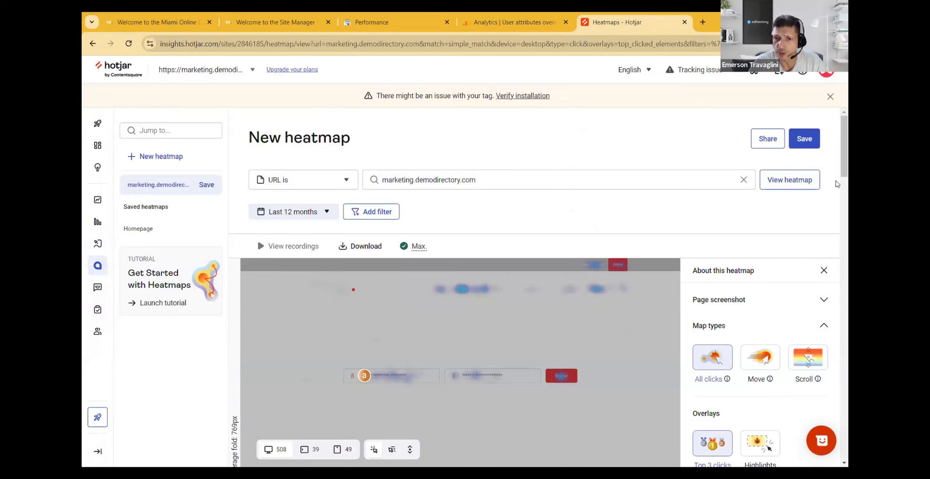
scroll(837, 184, down, 3)
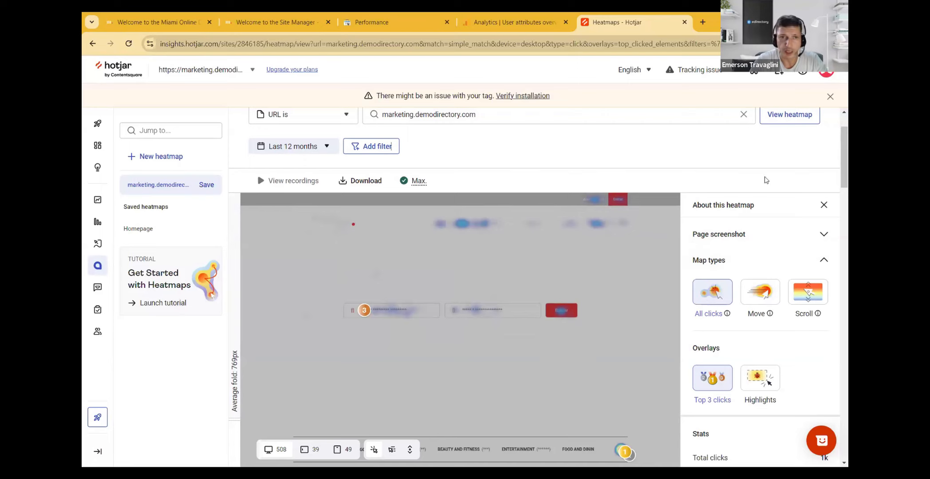
drag(501, 118, 370, 124)
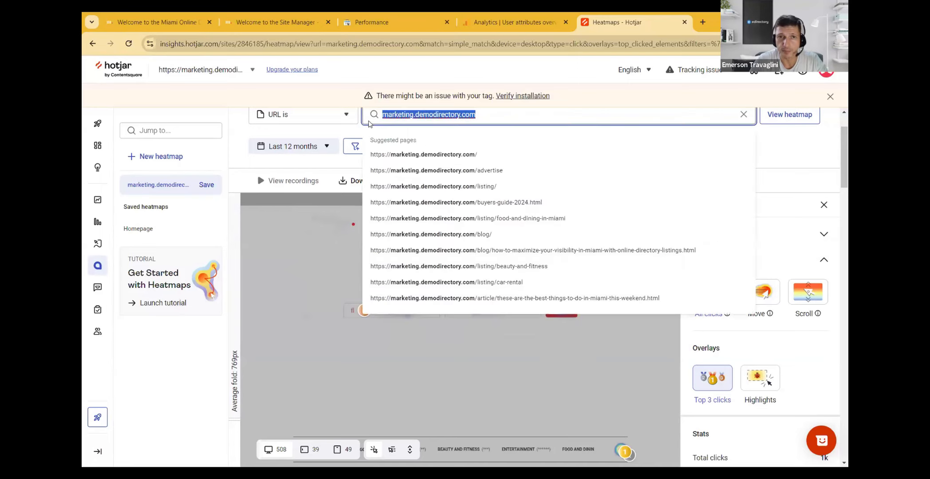
click(832, 159)
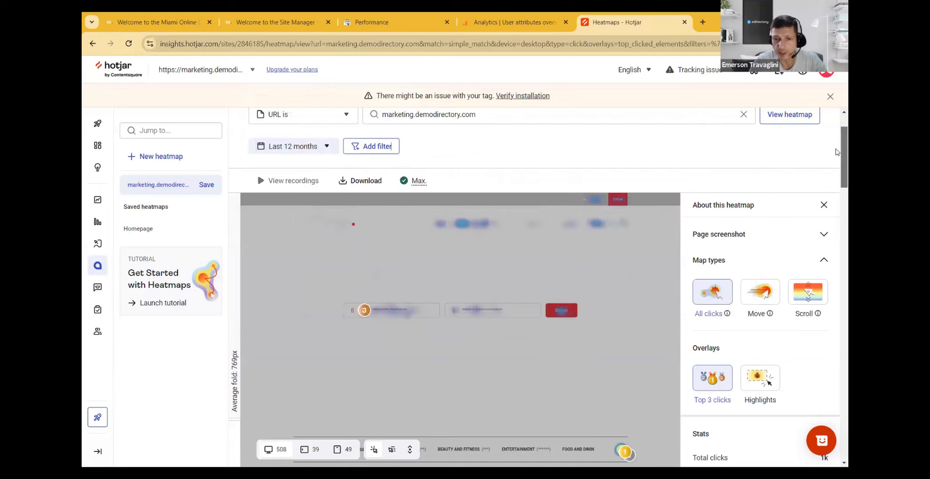
drag(836, 152, 837, 180)
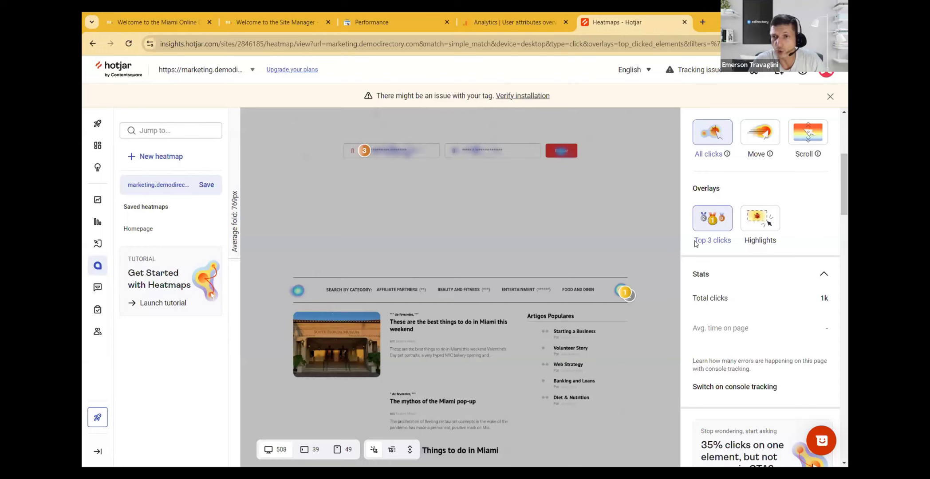
scroll(837, 206, up, 10)
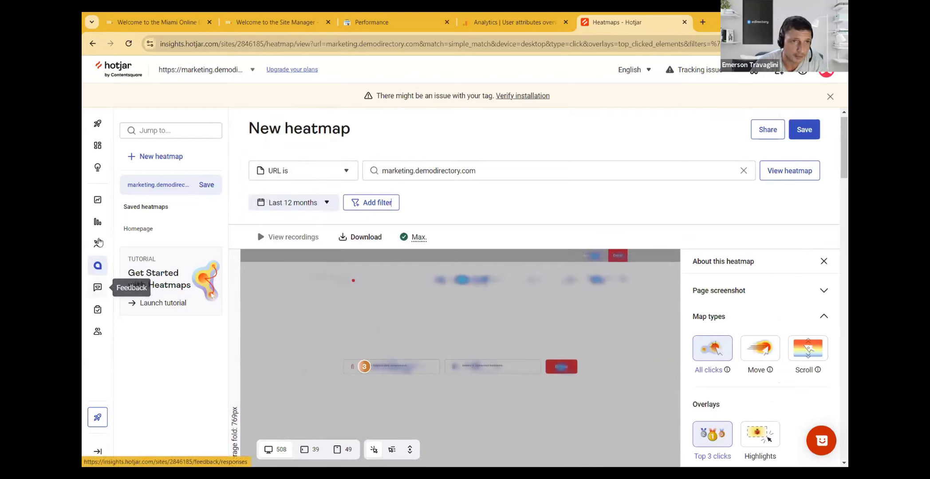
Open Hotjar's session recordings, play the 25 Sep recording from the United States and dismiss its end-of-recording dialog
click(98, 244)
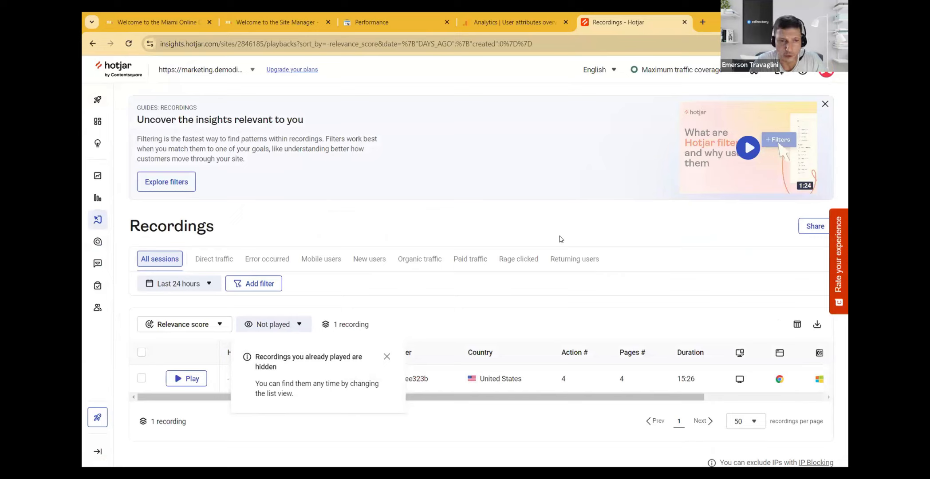
click(386, 356)
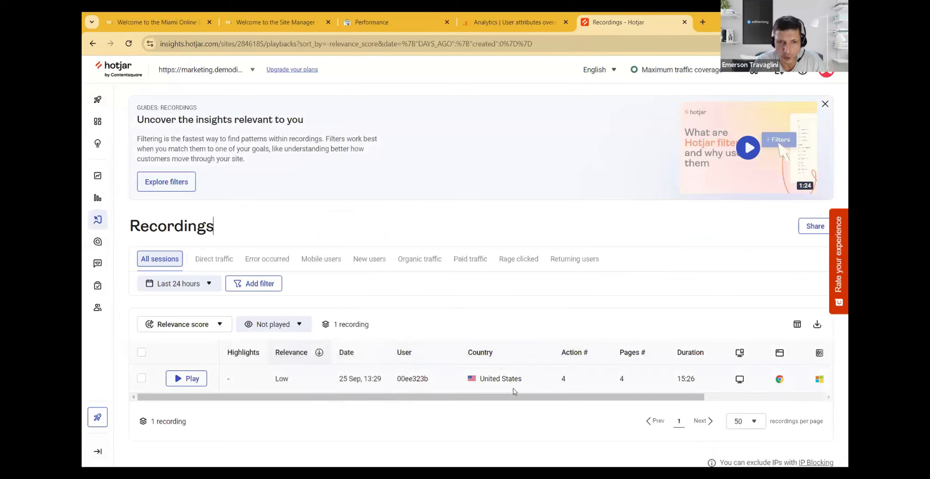
click(188, 380)
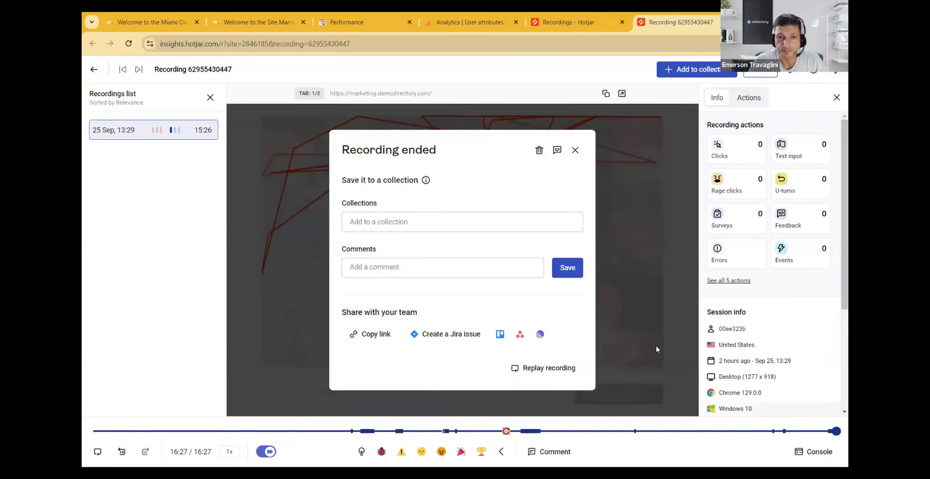
click(576, 152)
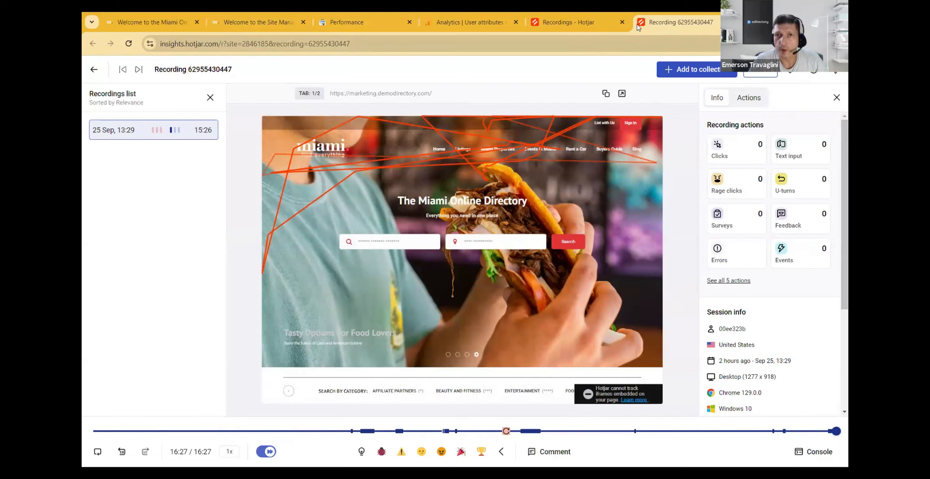
Switch to the eDirectory site manager and open the Welcome to the Miami Online Directory page for editing in the Page Editor
mouse_move(433, 23)
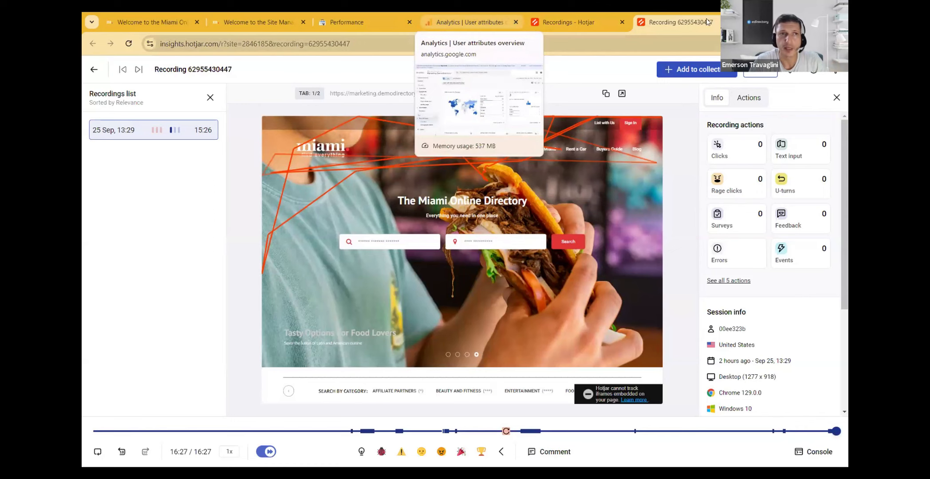
click(252, 23)
mouse_move(96, 131)
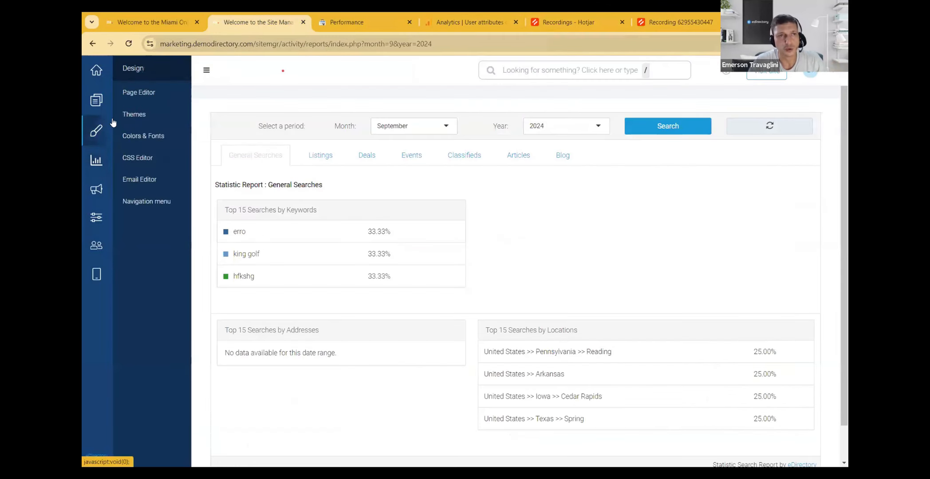
click(140, 93)
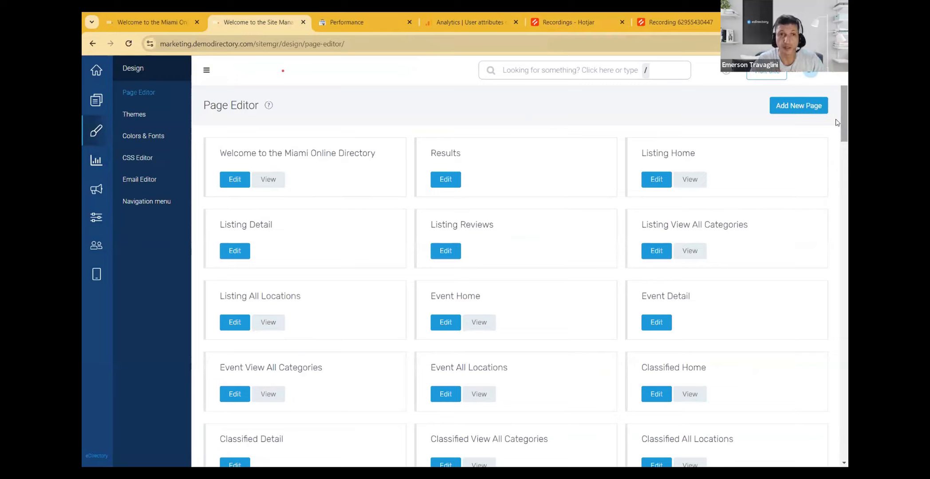
click(235, 184)
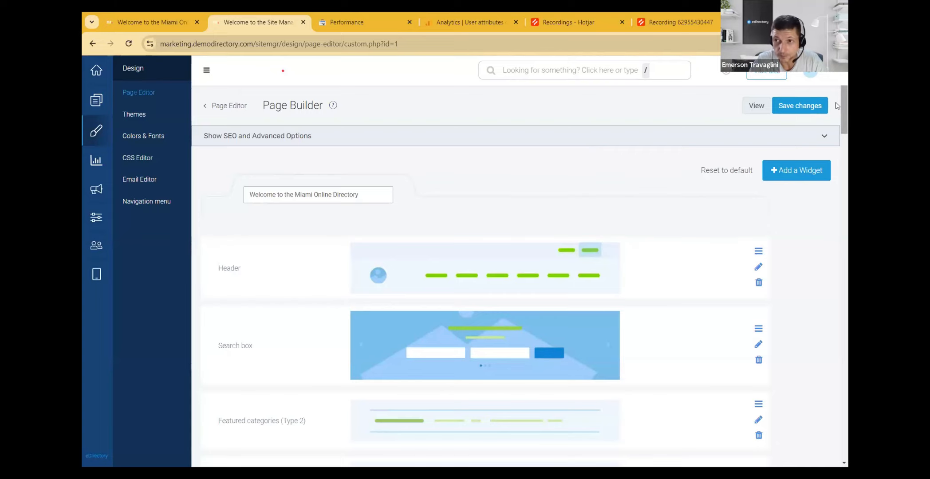
View the settings of the Recent articles plus popular articles widget and close them without changes
scroll(836, 105, down, 6)
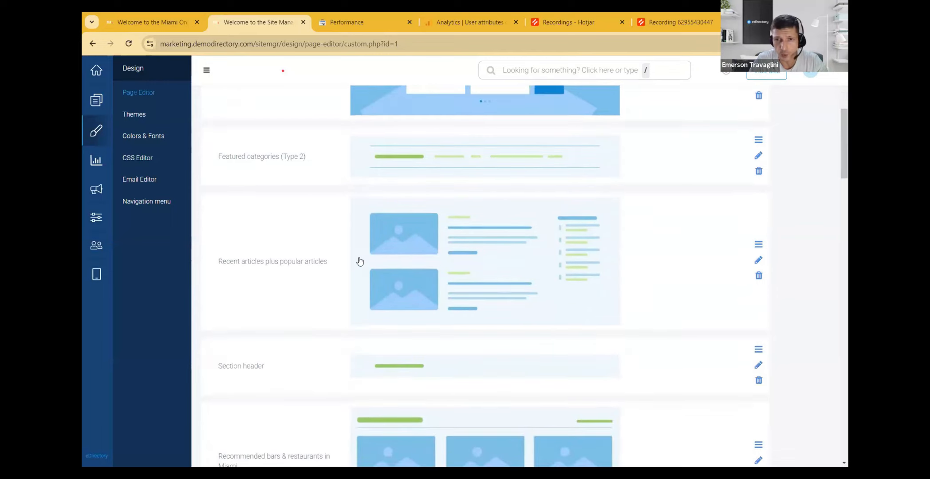
click(759, 260)
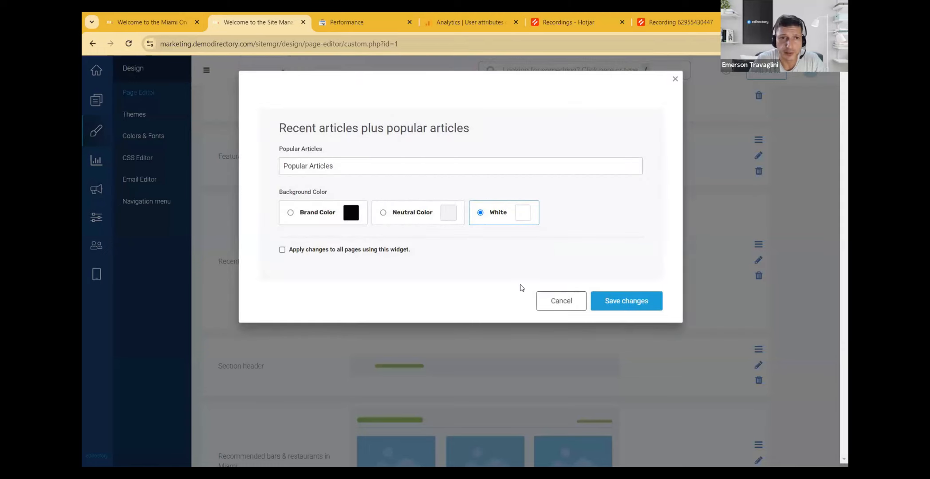
click(549, 306)
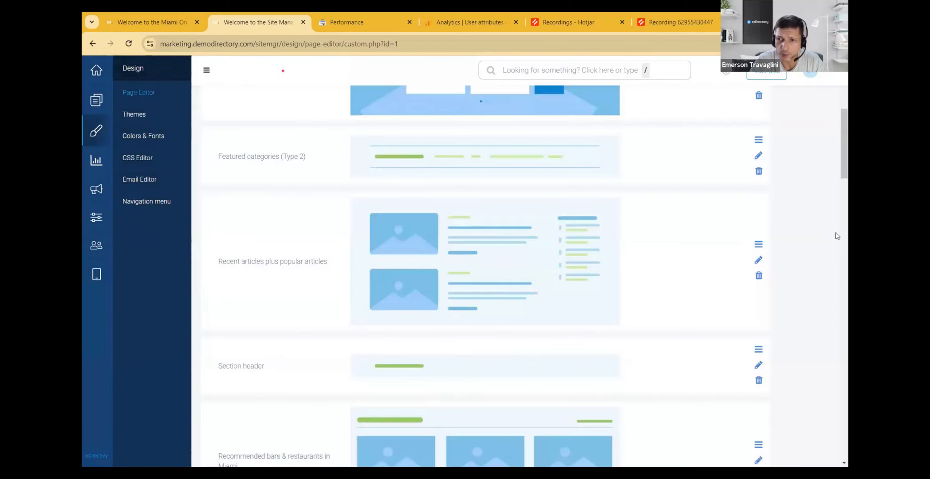
Open the settings of the Recommended bars & restaurants in Miami widget and review its link, item selection, background and banner options
drag(837, 173, 835, 197)
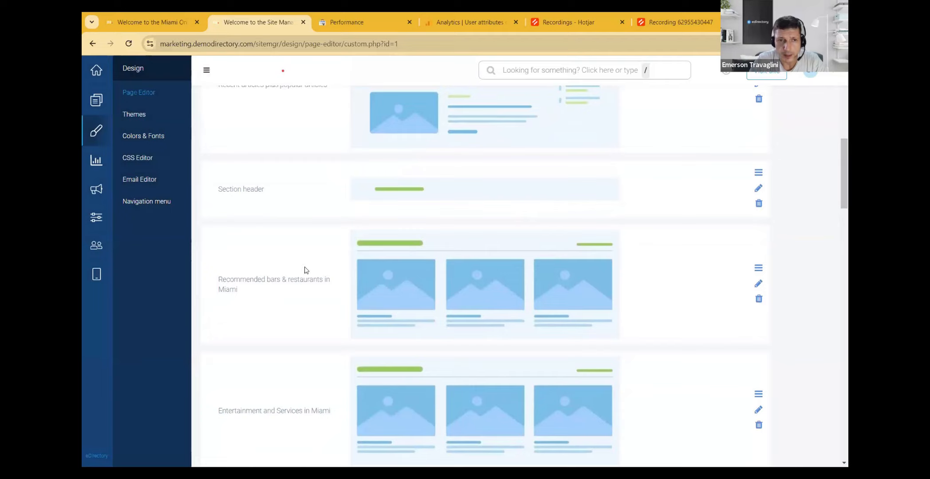
click(759, 284)
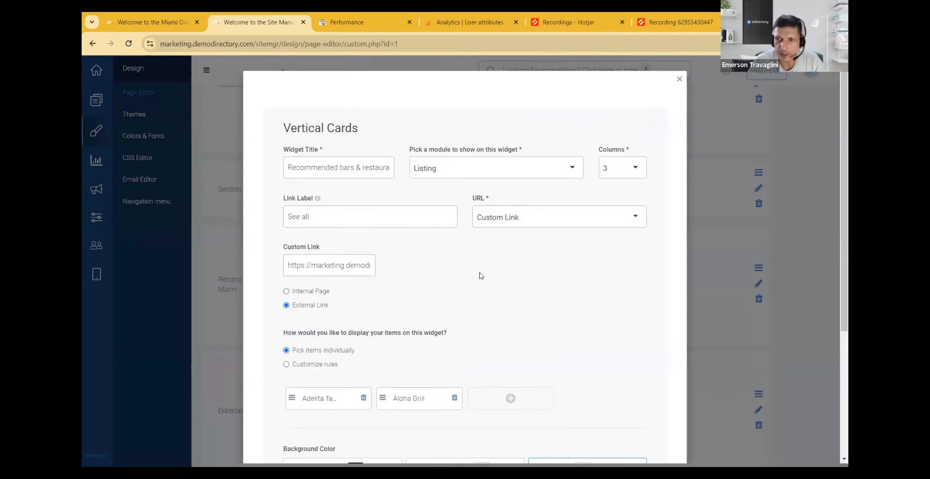
drag(836, 212, 836, 340)
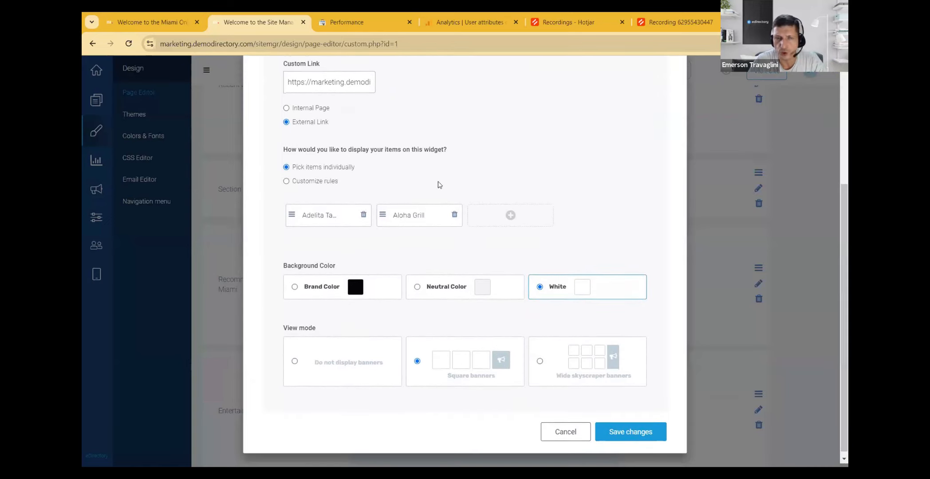
Try displaying the widget's items by custom rules filtered to the Beauty and Fitness category, and close its settings without saving
click(323, 185)
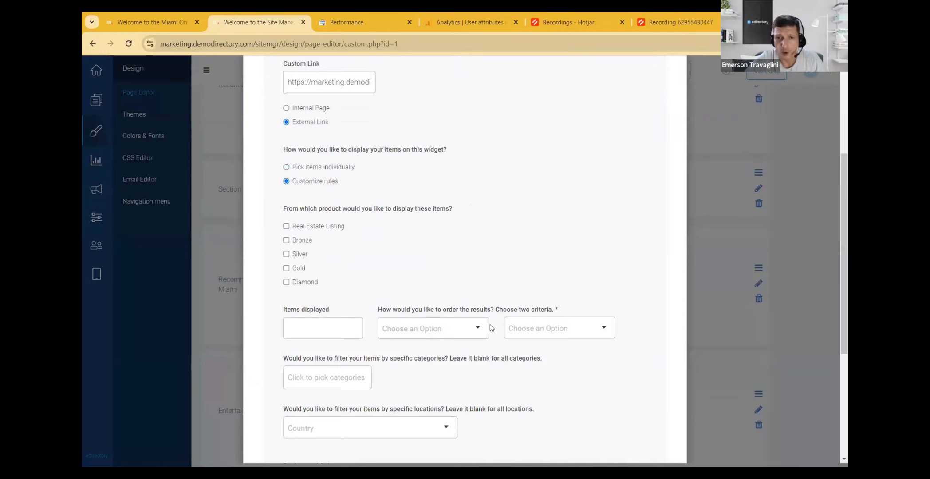
click(331, 378)
click(329, 401)
click(391, 435)
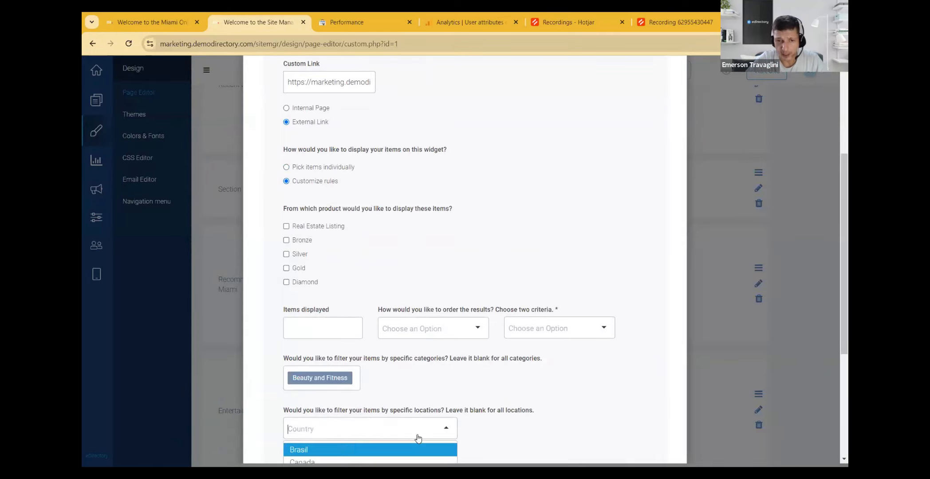
click(636, 300)
scroll(635, 300, down, 1)
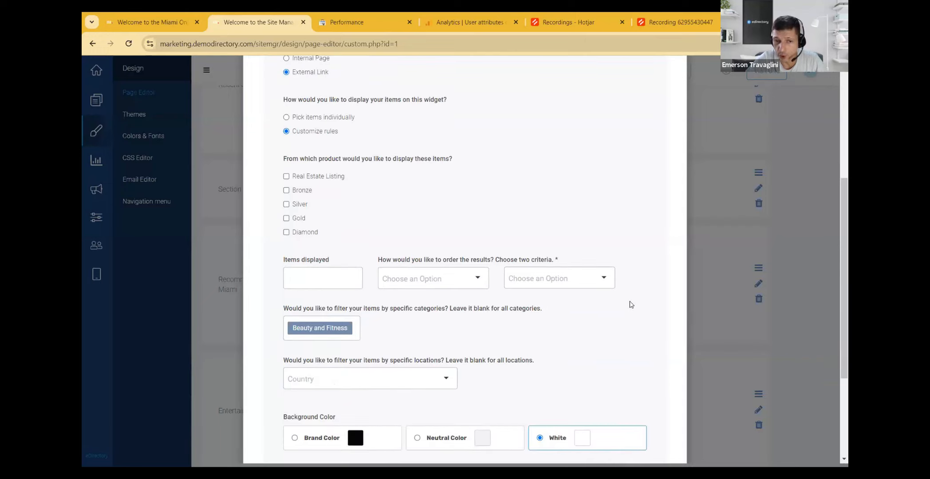
scroll(629, 320, up, 1)
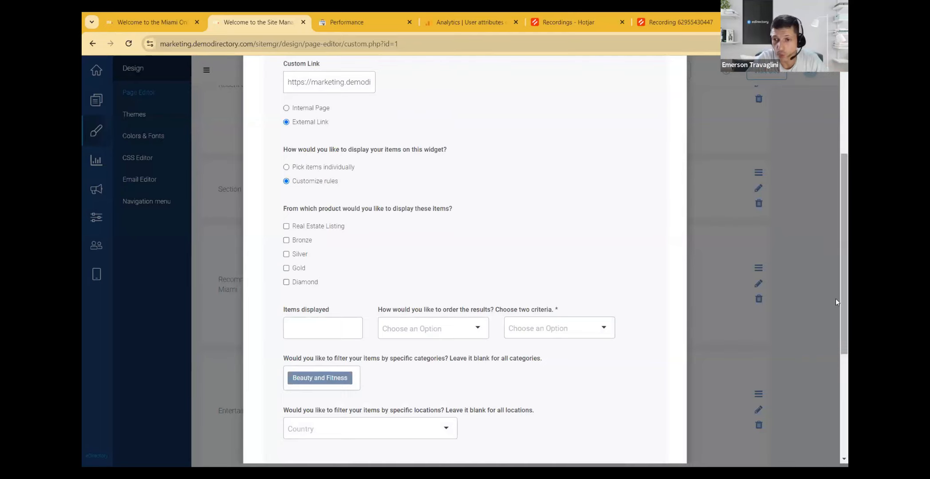
drag(836, 295, 827, 167)
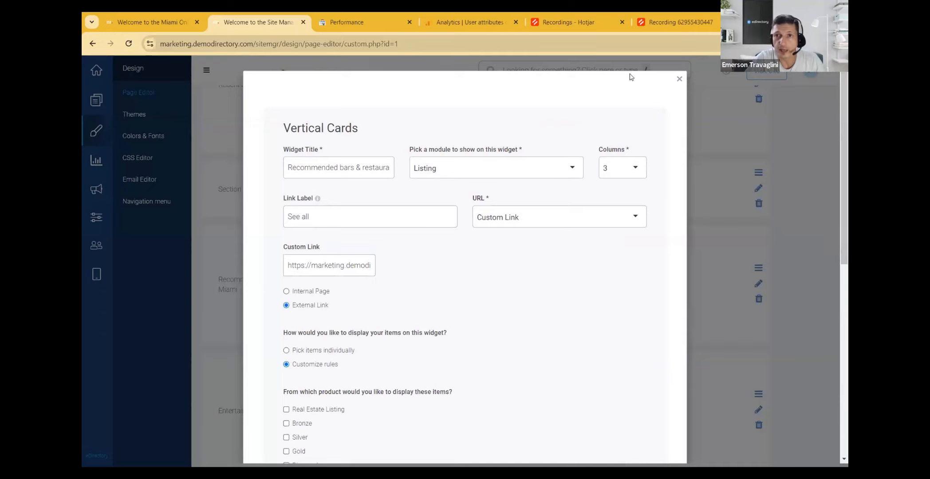
click(679, 80)
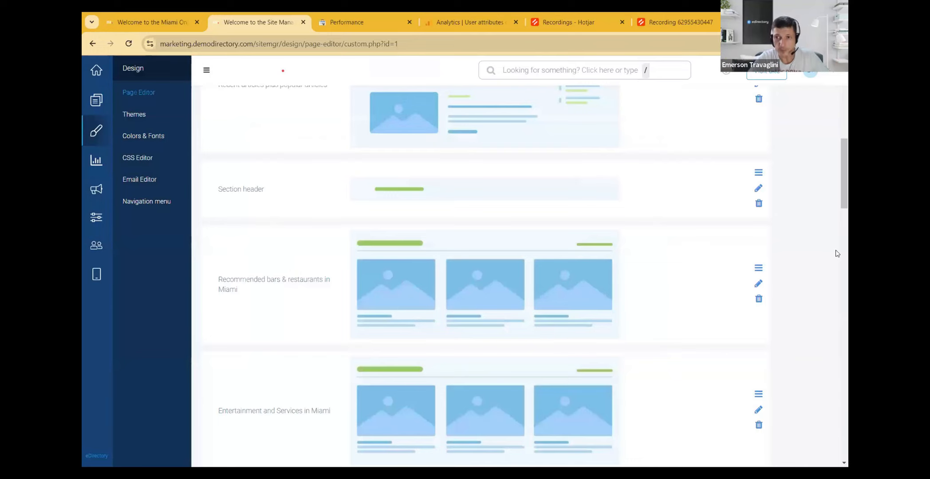
Open the site's navigation menu configuration
drag(837, 198, 837, 146)
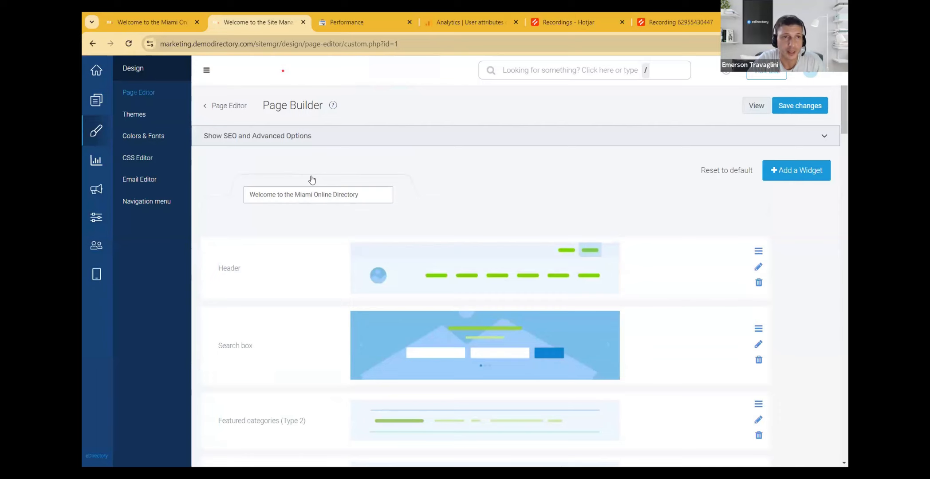
click(142, 202)
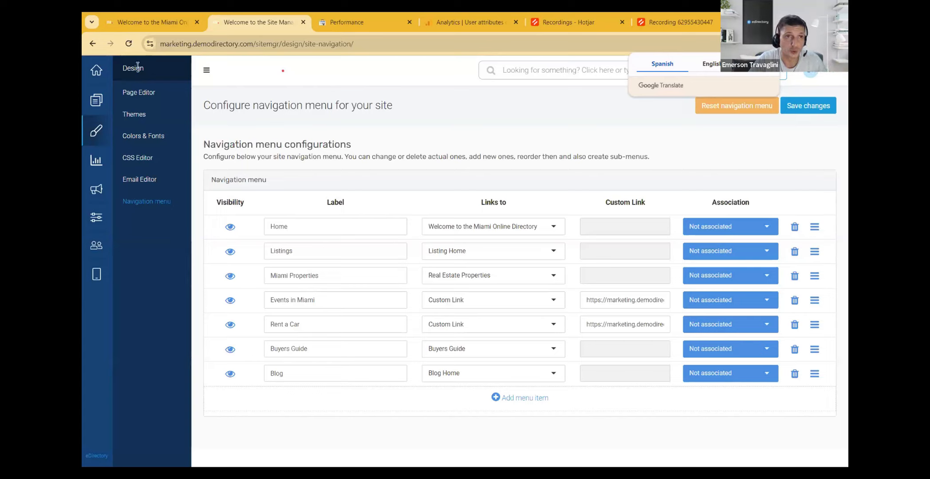
Open the site's Colors & Fonts settings and review the color customization, font and border options
click(138, 138)
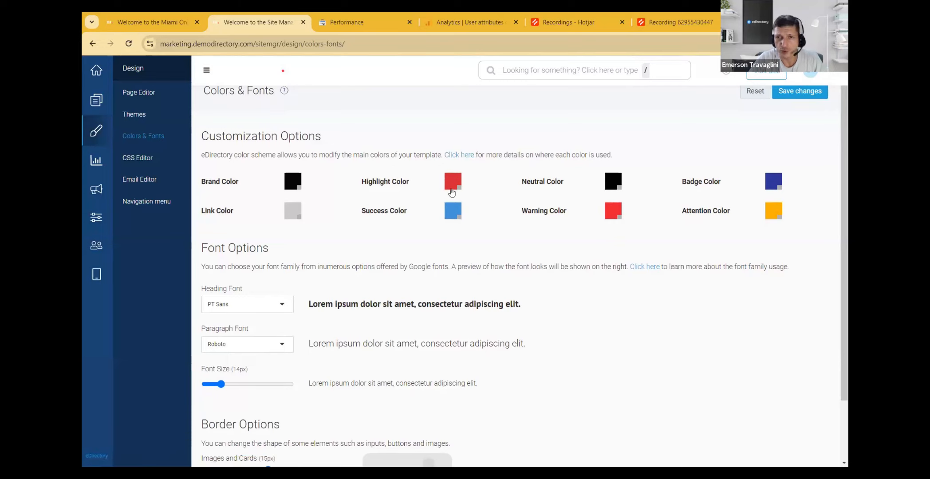
drag(840, 141, 840, 205)
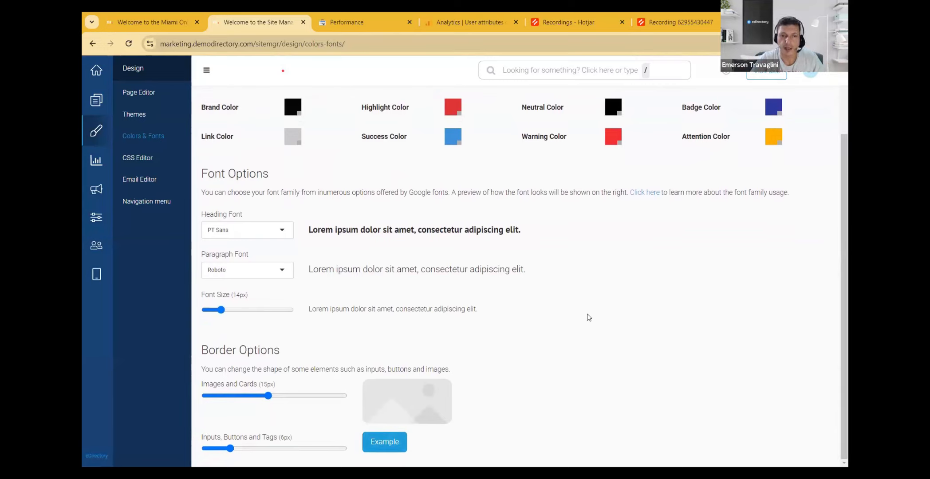
mouse_move(267, 396)
mouse_down()
mouse_move(244, 399)
mouse_move(284, 398)
mouse_move(246, 399)
mouse_move(269, 397)
mouse_up()
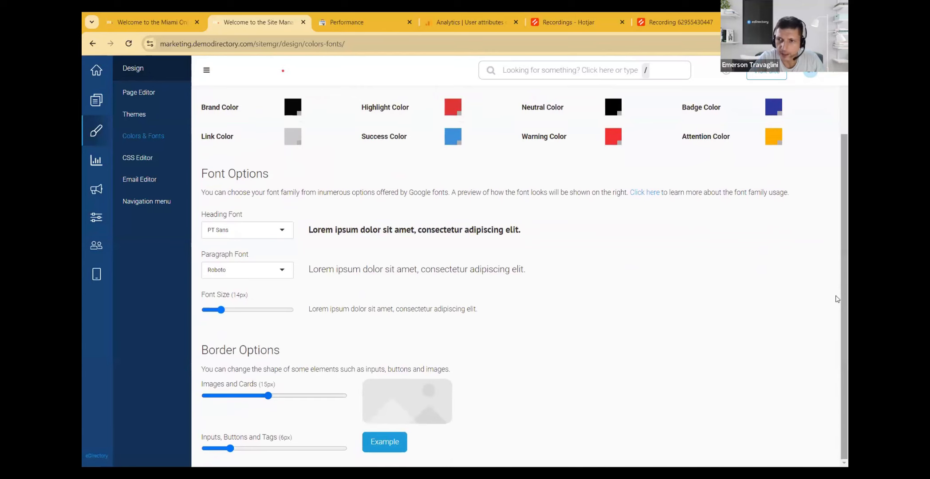
scroll(837, 299, up, 2)
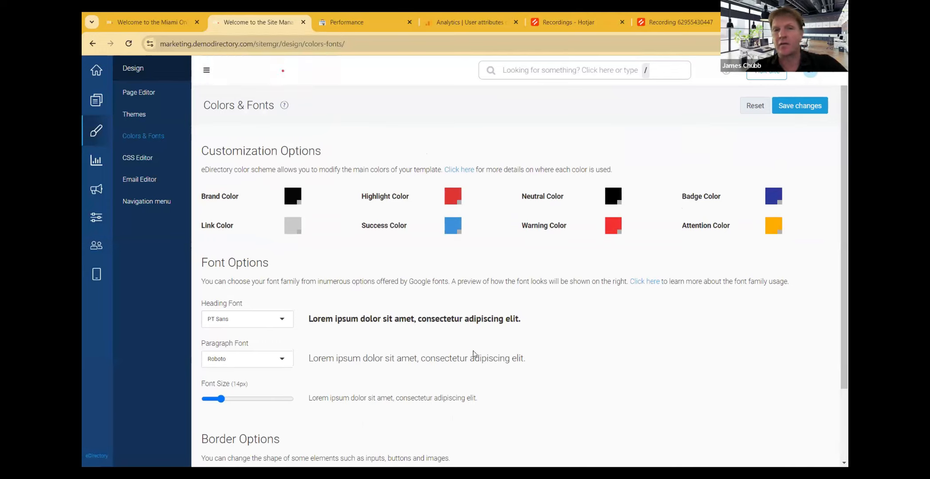
Switch to the Miami directory's public home page and examine its content sections from the restaurant recommendations down to the Buyer's Guide
click(153, 23)
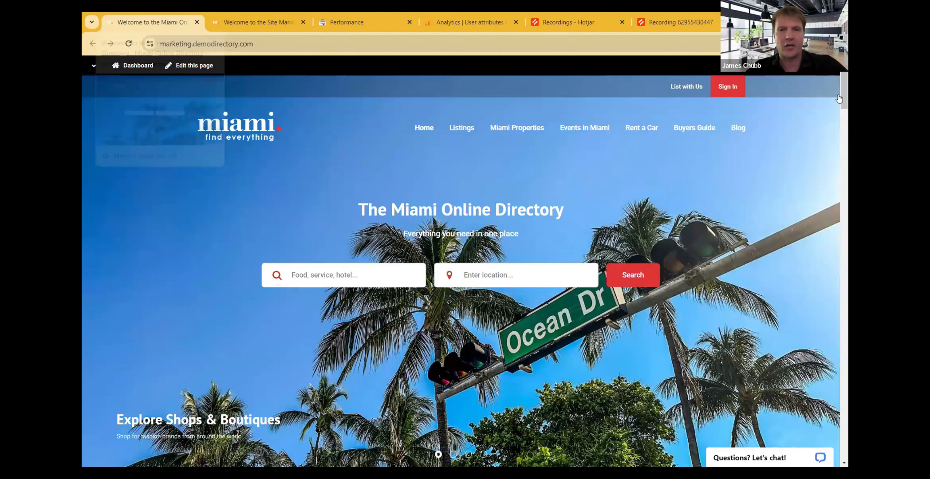
drag(842, 99, 839, 172)
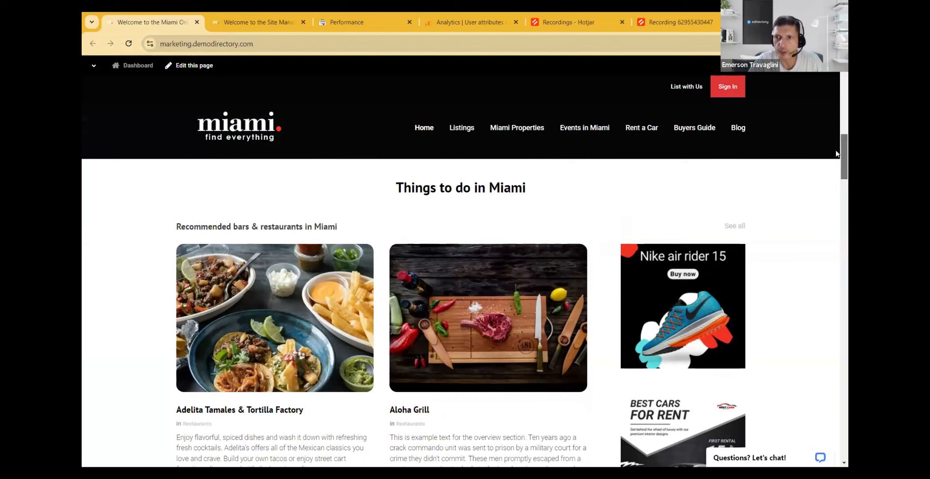
scroll(835, 150, down, 1)
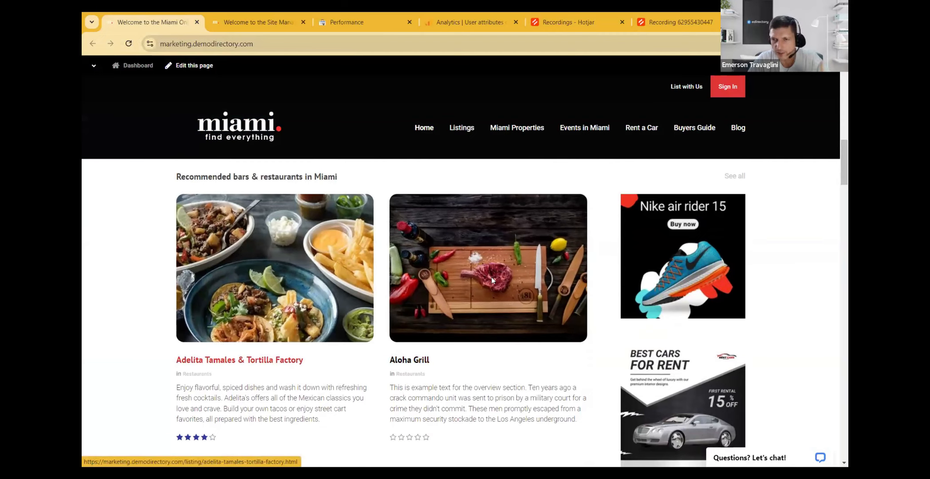
drag(840, 166, 837, 240)
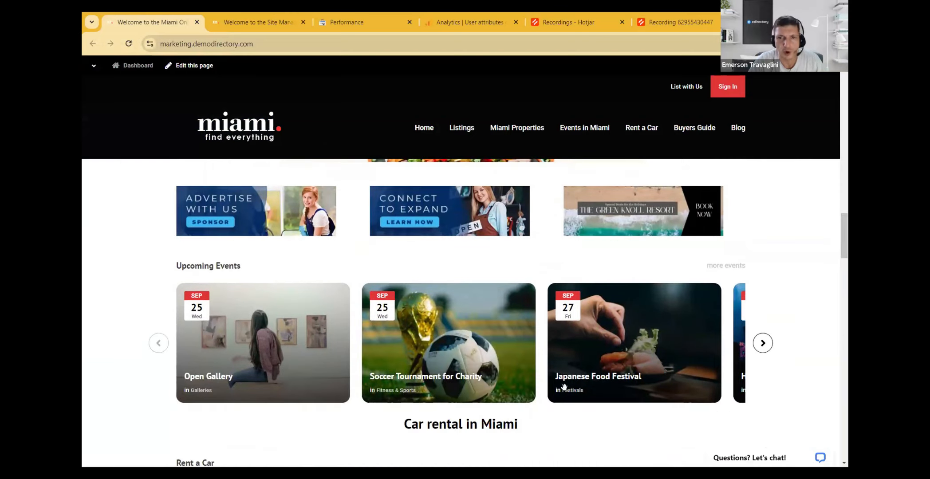
drag(837, 252, 836, 361)
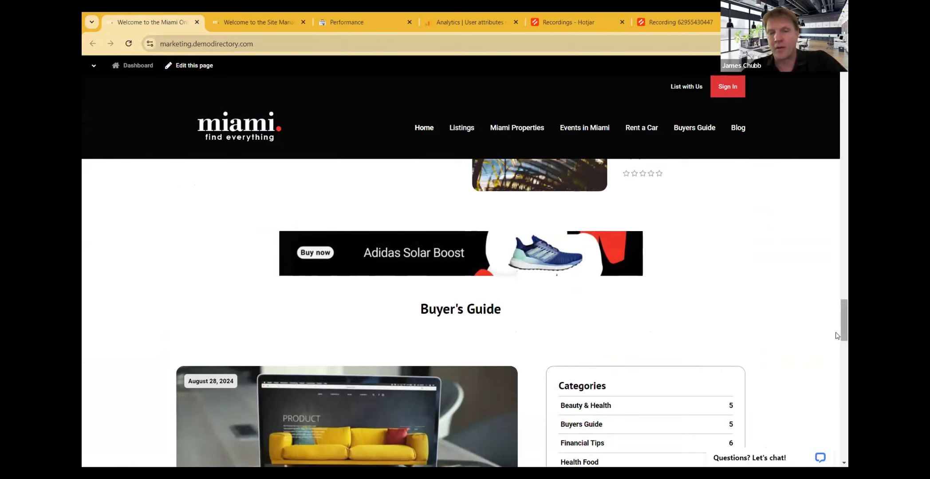
scroll(836, 327, up, 2)
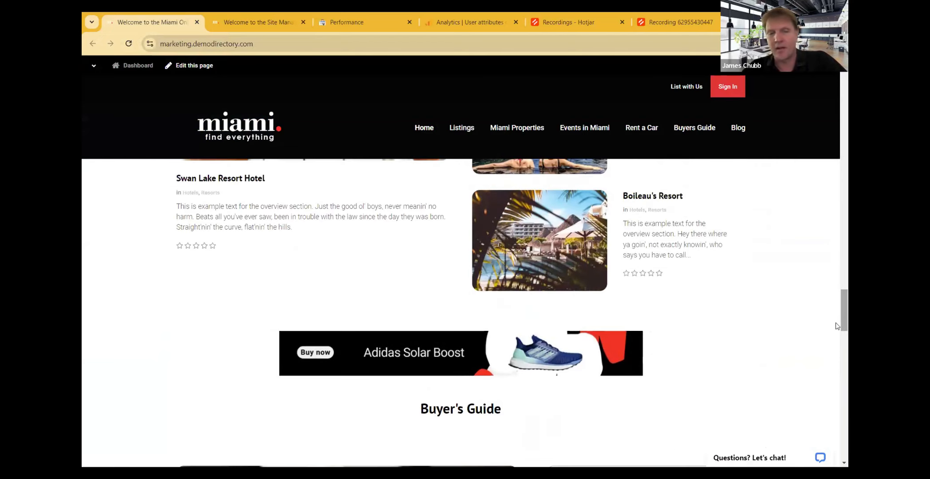
drag(837, 326, 837, 340)
scroll(837, 338, up, 2)
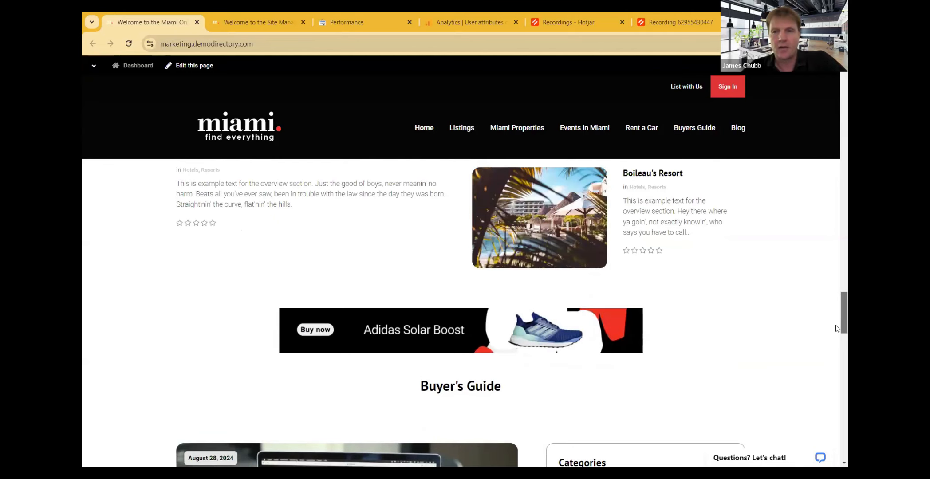